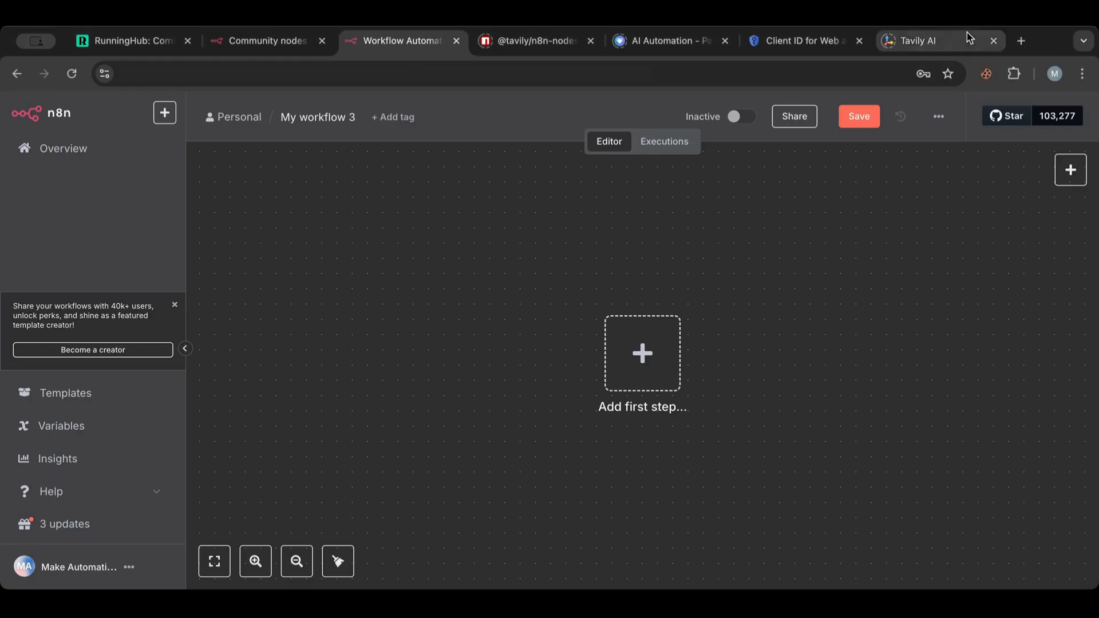
- Examine the All Access offer and the product listings in the AI Automation shop
{"action": "left_click", "coordinate": [682, 46]}
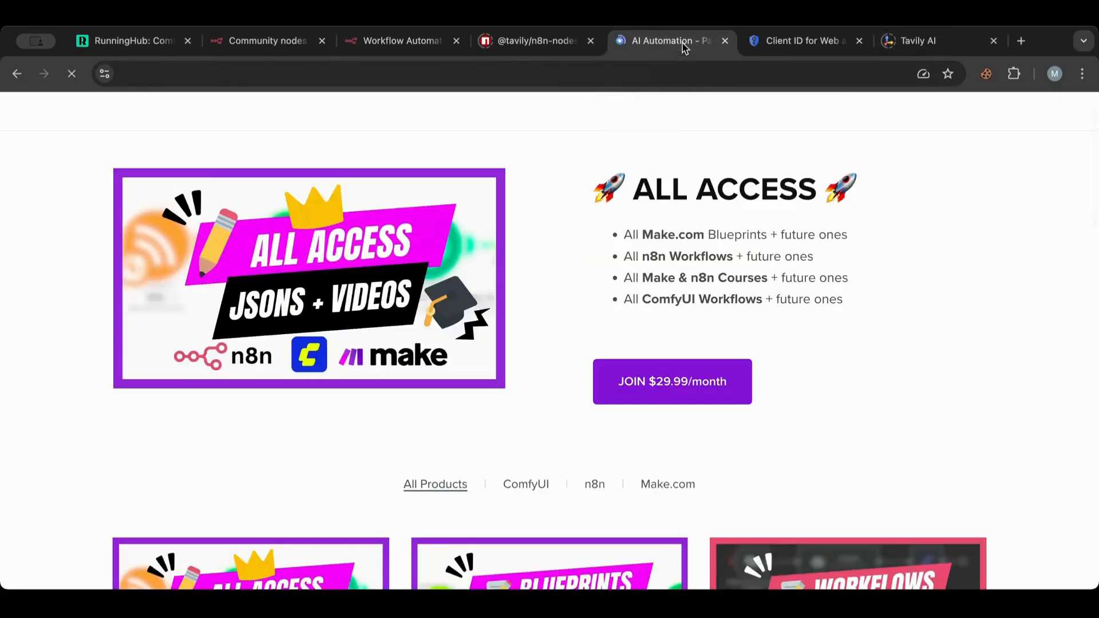
{"action": "scroll", "coordinate": [535, 289], "scroll_direction": "down", "scroll_amount": 4}
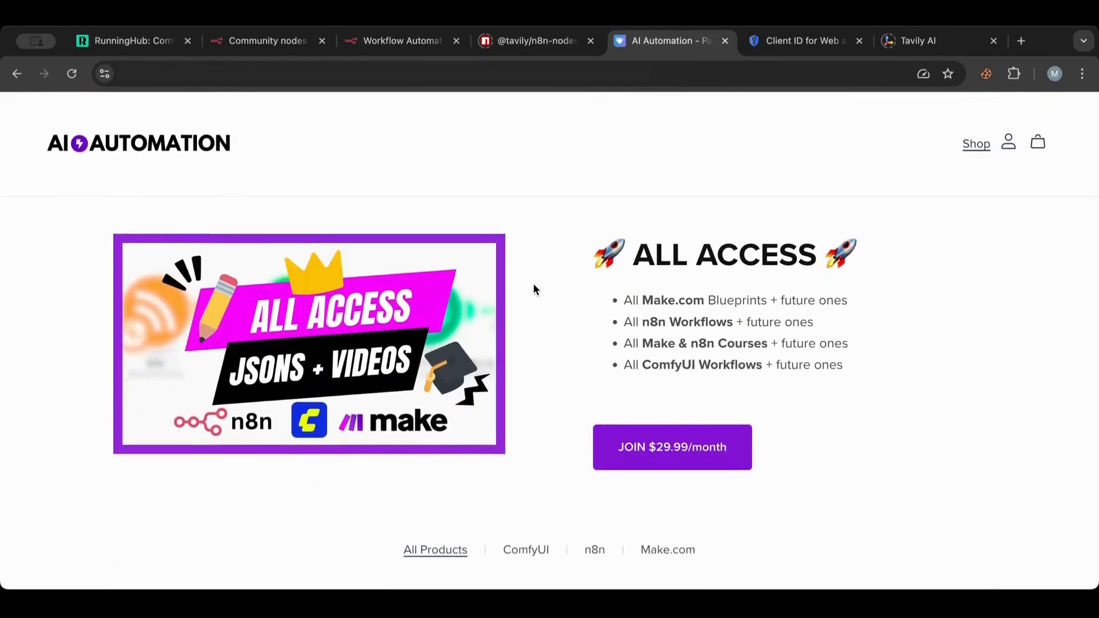
{"action": "scroll", "coordinate": [533, 285], "scroll_direction": "down", "scroll_amount": 10}
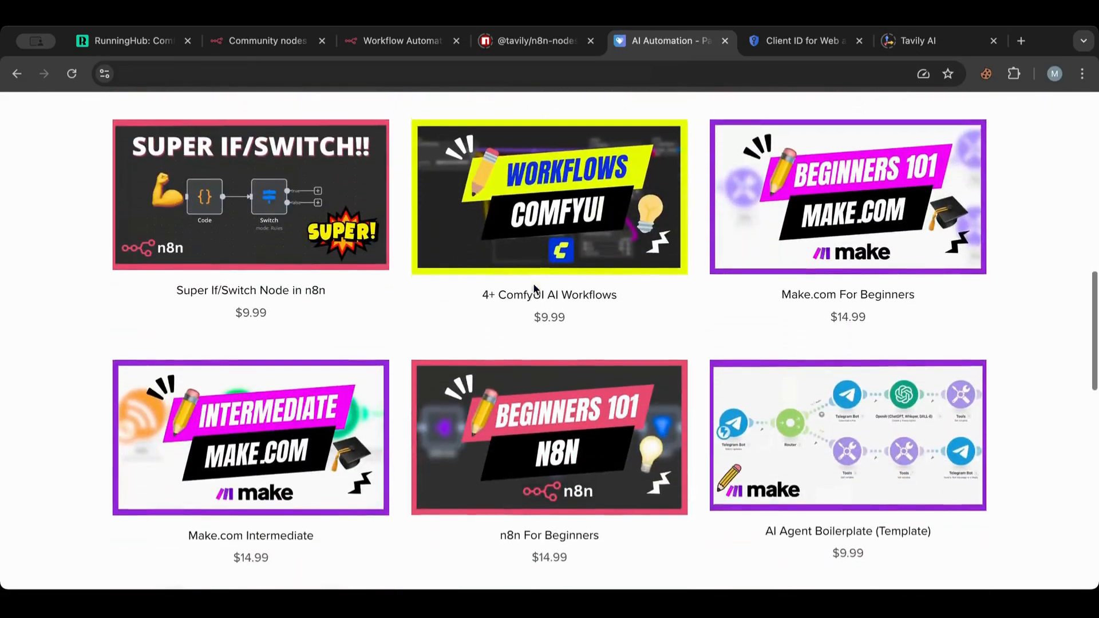
{"action": "scroll", "coordinate": [536, 289], "scroll_direction": "up", "scroll_amount": 10}
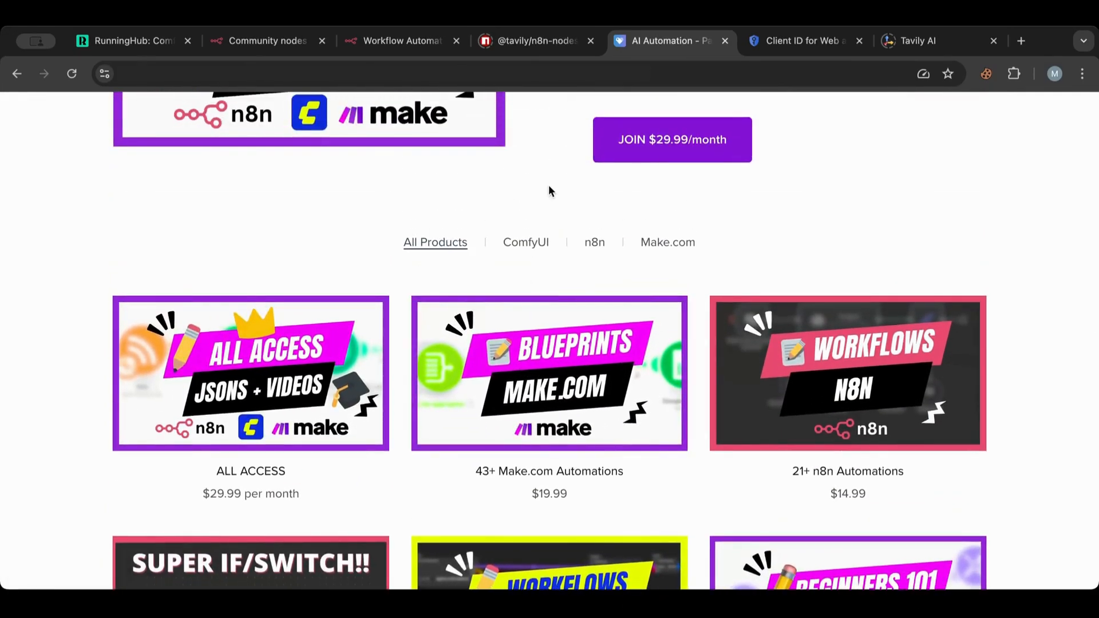
{"action": "scroll", "coordinate": [548, 191], "scroll_direction": "down", "scroll_amount": 4}
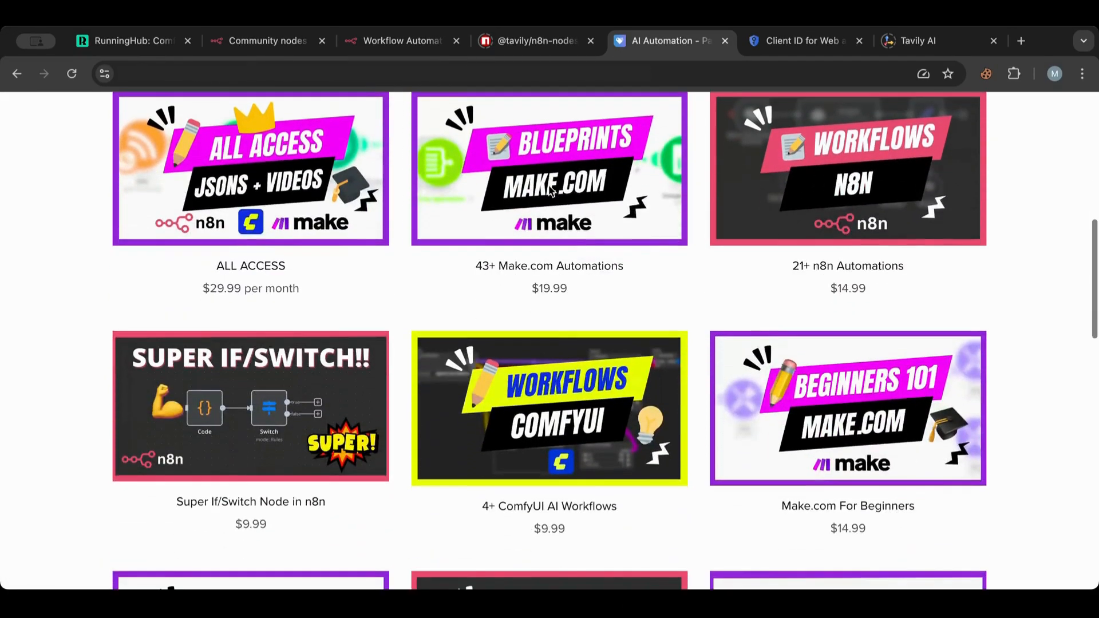
{"action": "scroll", "coordinate": [551, 192], "scroll_direction": "down", "scroll_amount": 5}
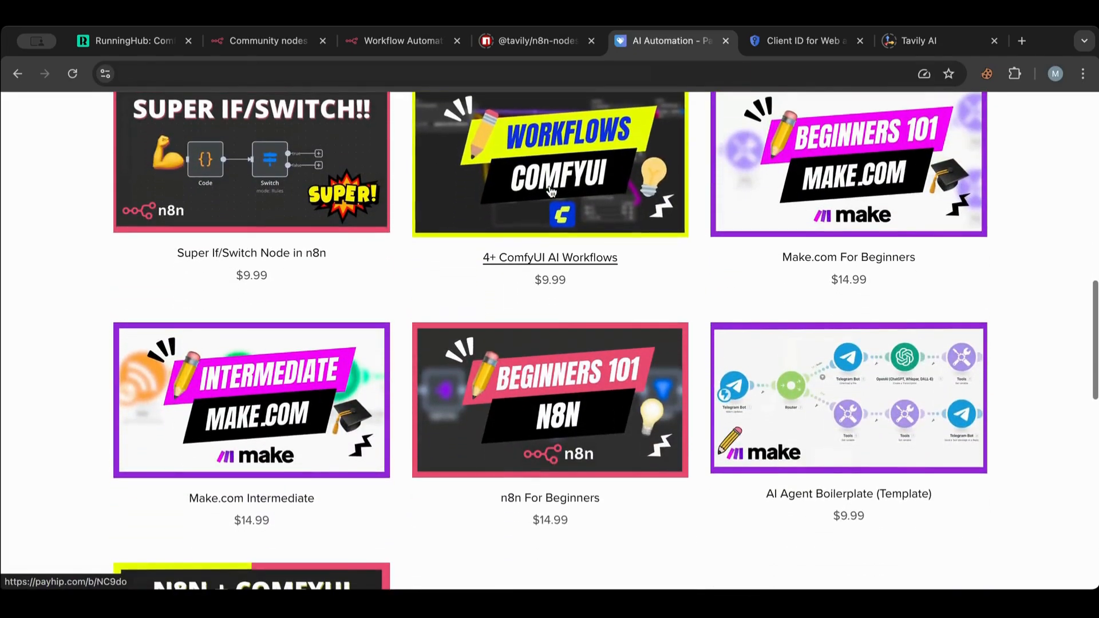
{"action": "scroll", "coordinate": [1086, 216], "scroll_direction": "down", "scroll_amount": 5}
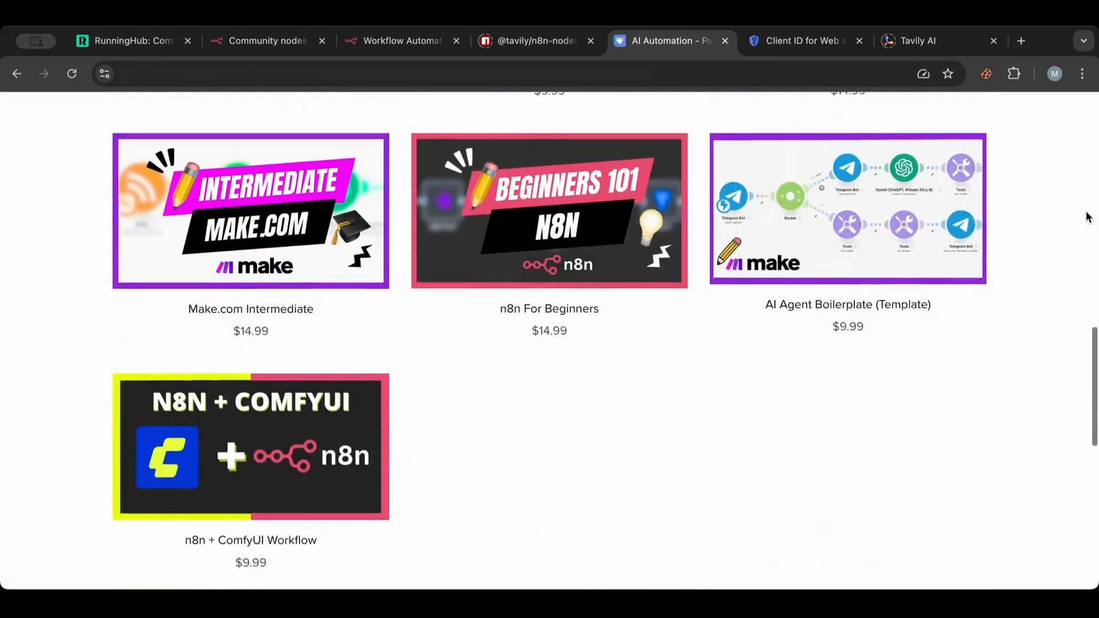
{"action": "scroll", "coordinate": [1087, 216], "scroll_direction": "up", "scroll_amount": 15}
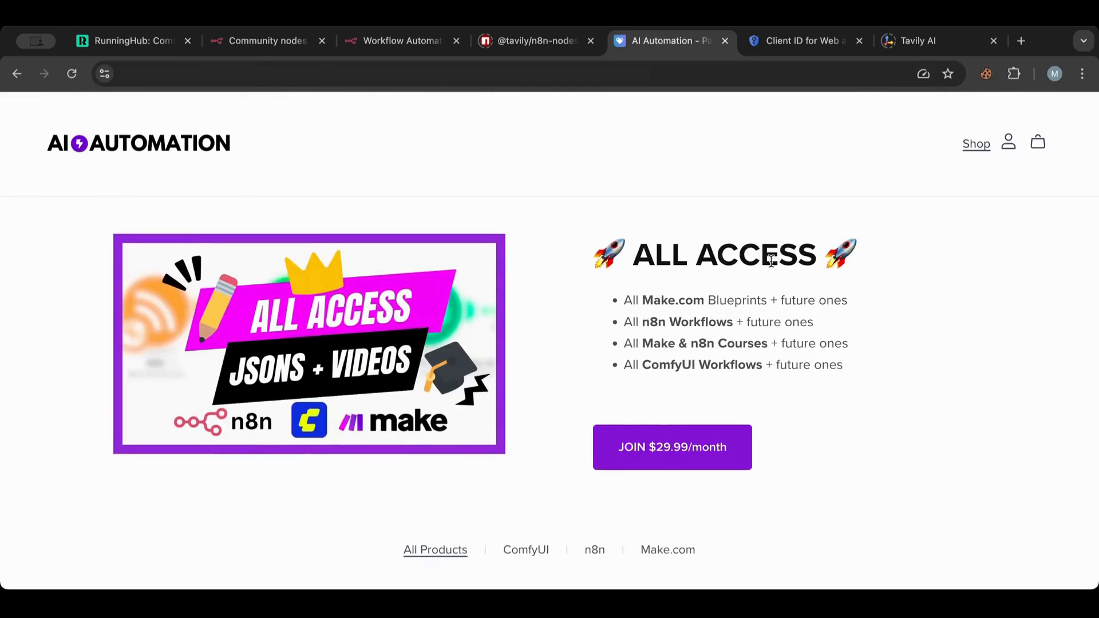
{"action": "scroll", "coordinate": [770, 261], "scroll_direction": "down", "scroll_amount": 17}
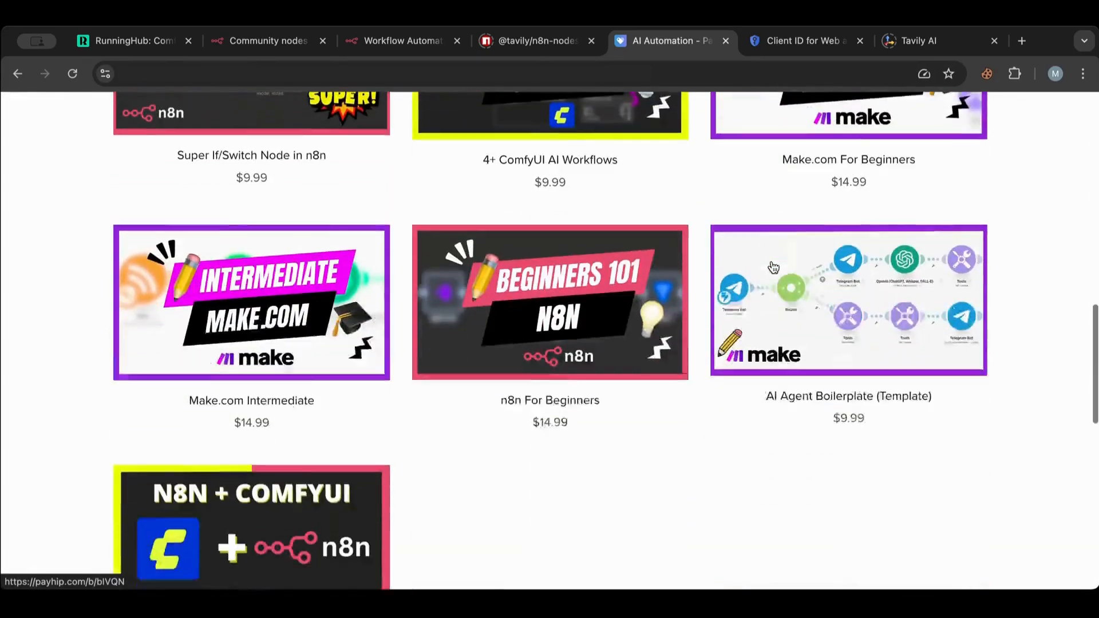
{"action": "scroll", "coordinate": [769, 270], "scroll_direction": "up", "scroll_amount": 5}
{"action": "scroll", "coordinate": [773, 266], "scroll_direction": "up", "scroll_amount": 12}
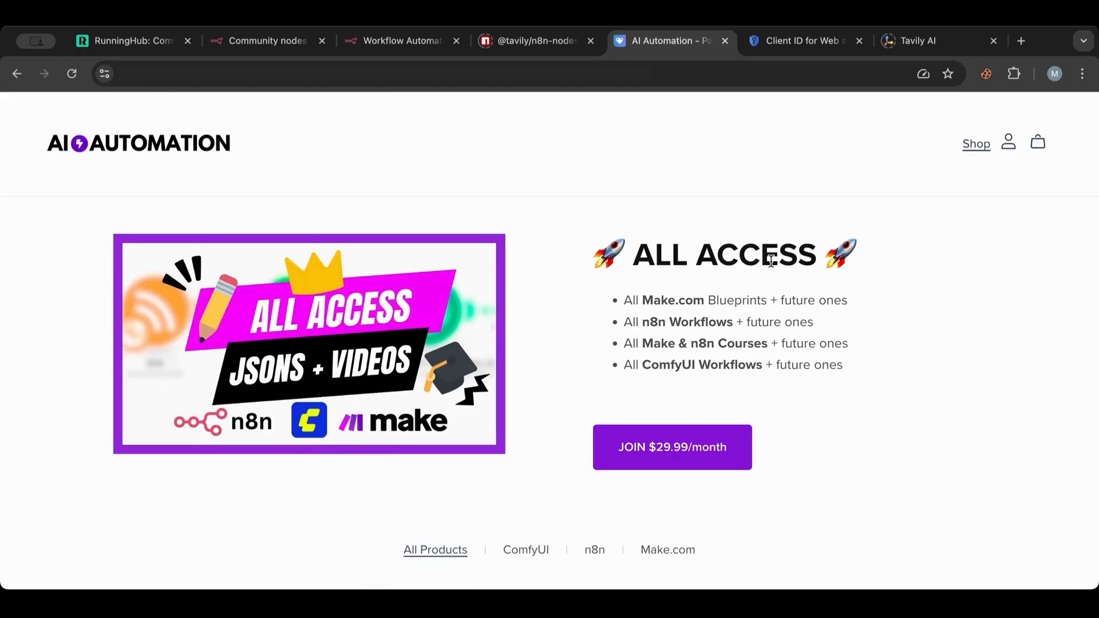
{"action": "scroll", "coordinate": [771, 261], "scroll_direction": "down", "scroll_amount": 2}
{"action": "scroll", "coordinate": [771, 261], "scroll_direction": "up", "scroll_amount": 3}
- Switch to the n8n community nodes settings and open the form for installing a package
{"action": "left_click", "coordinate": [399, 51]}
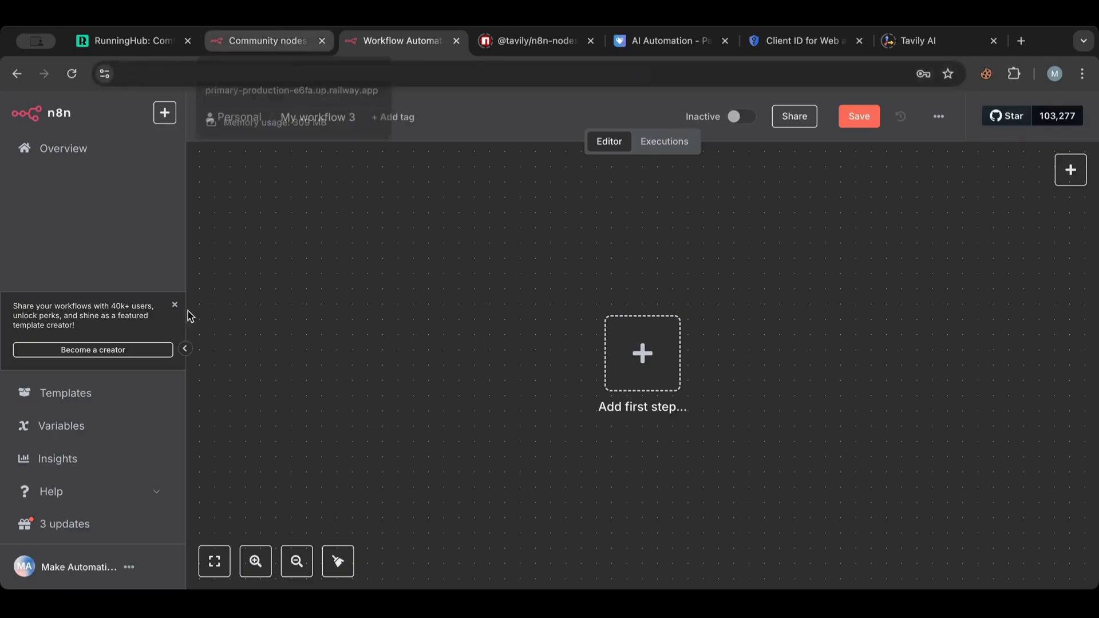
{"action": "left_click", "coordinate": [130, 568]}
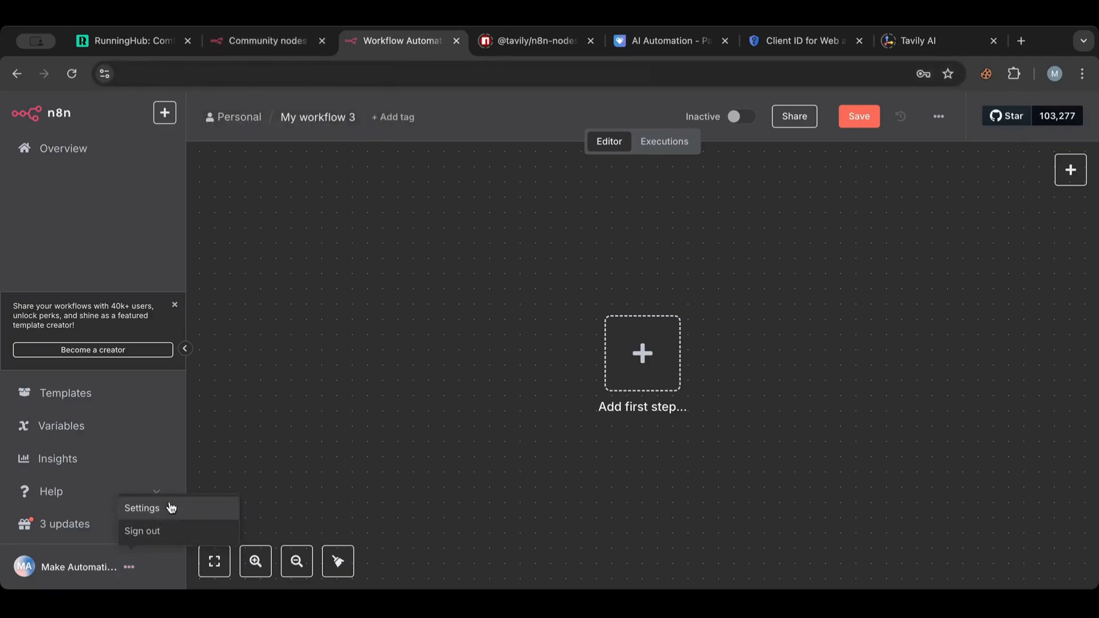
{"action": "left_click", "coordinate": [275, 35]}
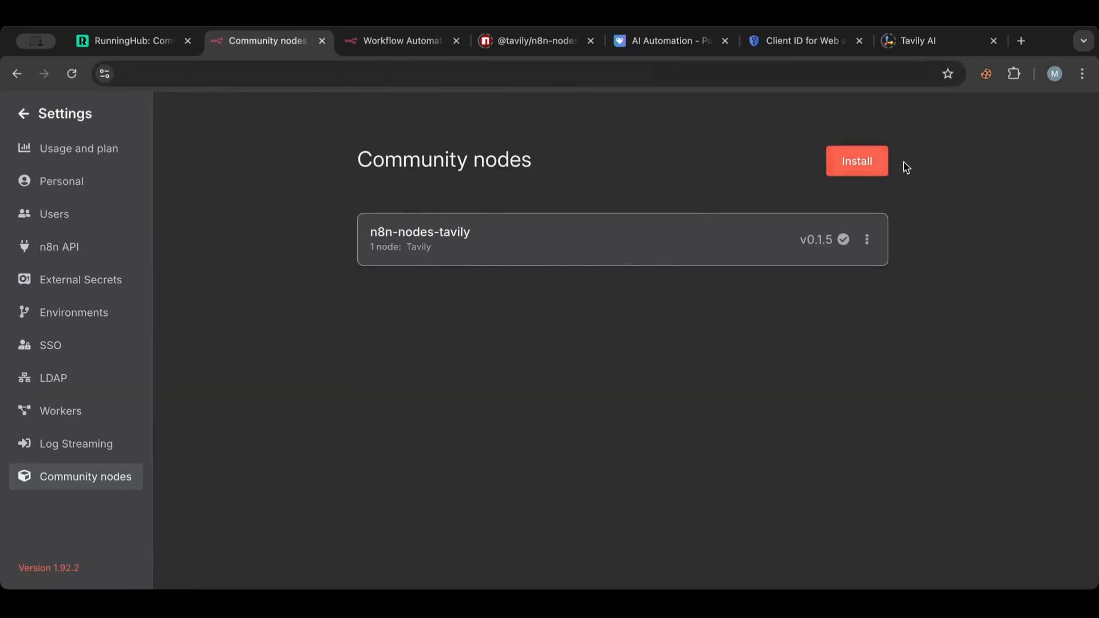
{"action": "left_click", "coordinate": [877, 160]}
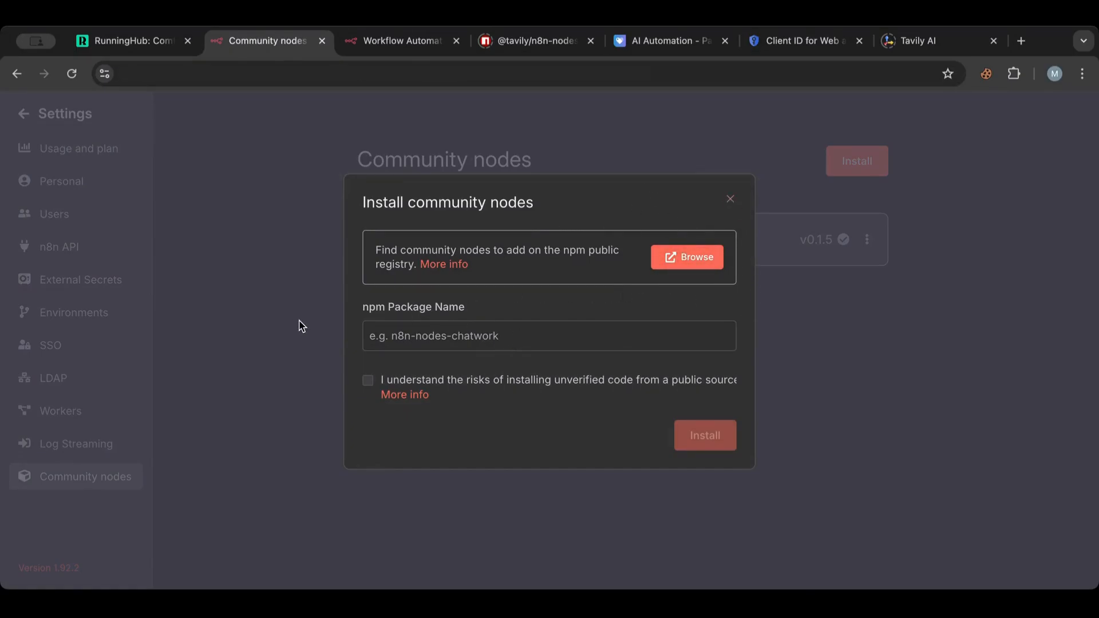
- On the npm page of the Tavily package, select the package name n8n-nodes-tavily in the readme heading
{"action": "left_click", "coordinate": [524, 41]}
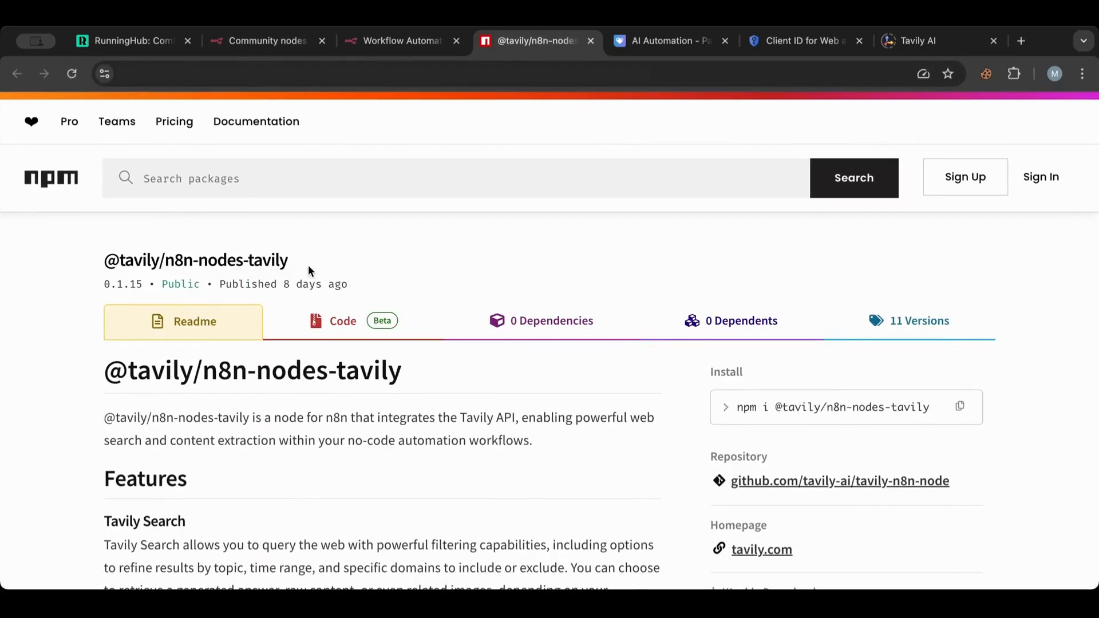
{"action": "scroll", "coordinate": [308, 265], "scroll_direction": "down", "scroll_amount": 1}
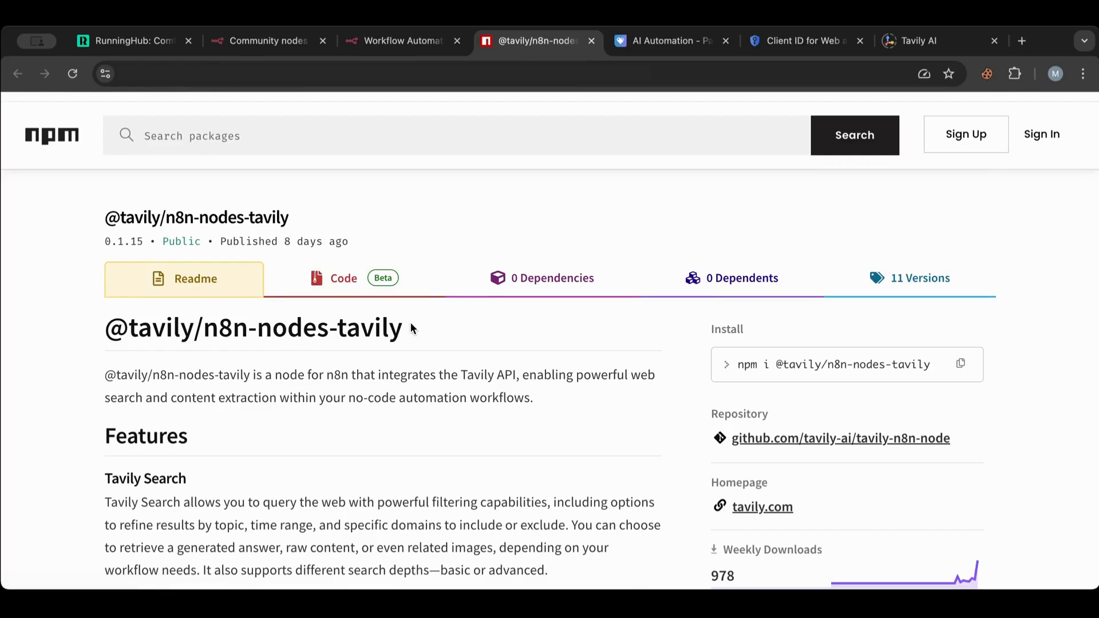
{"action": "left_click_drag", "start_coordinate": [411, 328], "coordinate": [210, 337]}
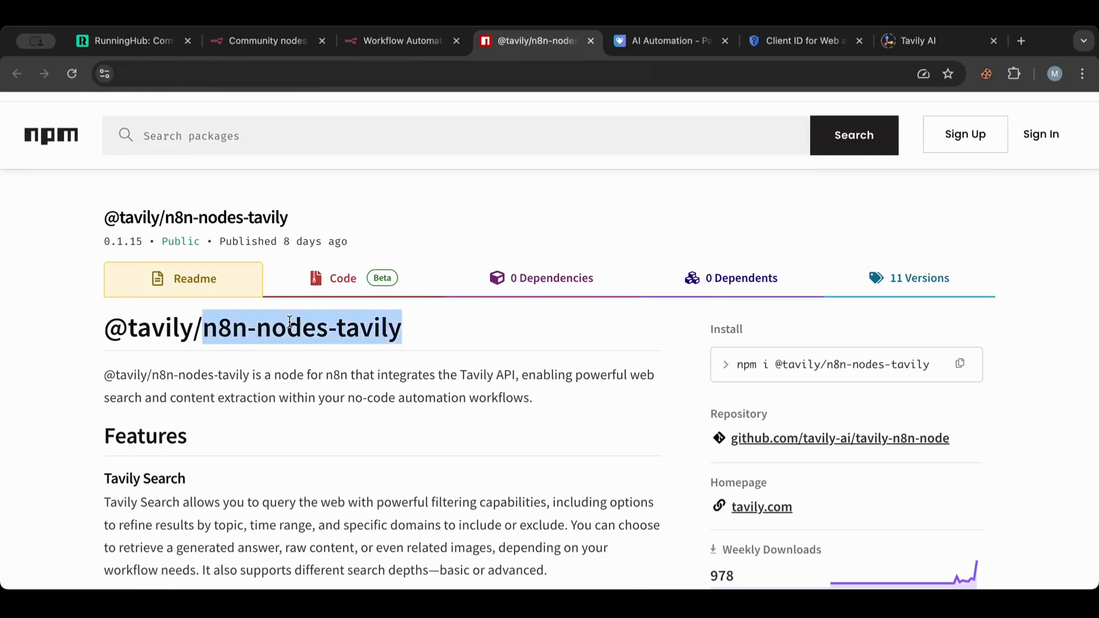
- Return to the n8n community nodes settings and close the package installation form without installing anything
{"action": "left_click", "coordinate": [386, 45]}
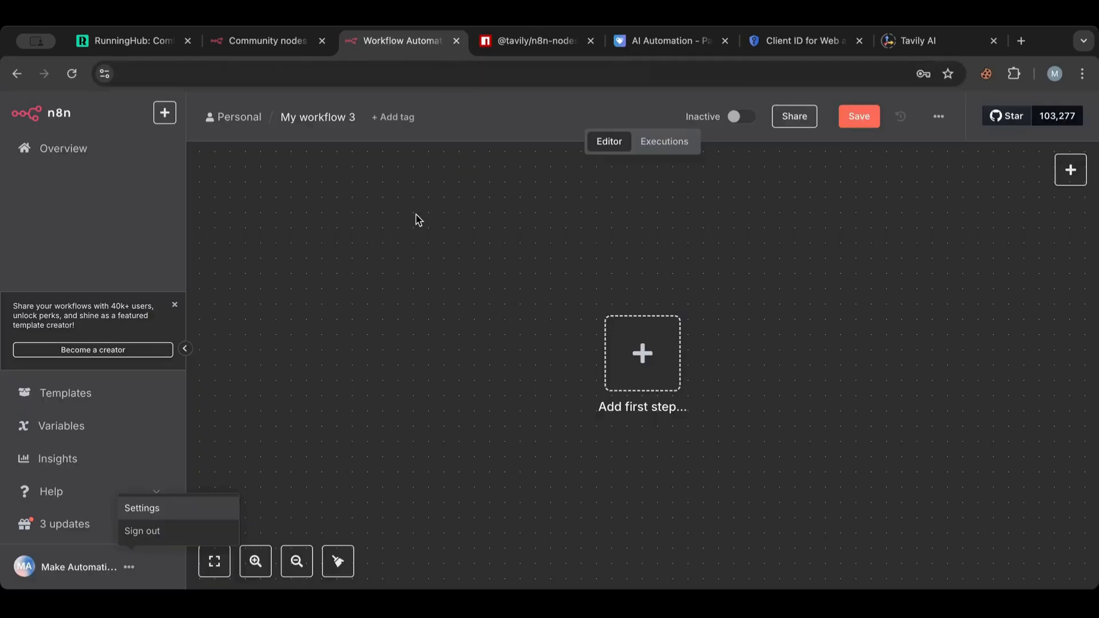
{"action": "left_click", "coordinate": [263, 52]}
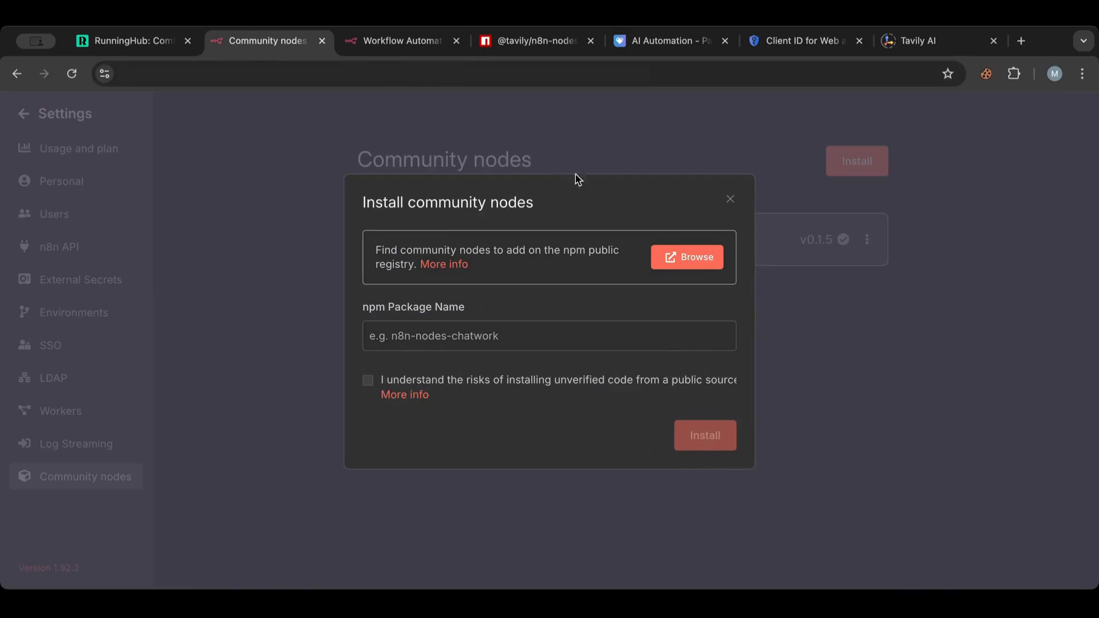
{"action": "left_click", "coordinate": [730, 199]}
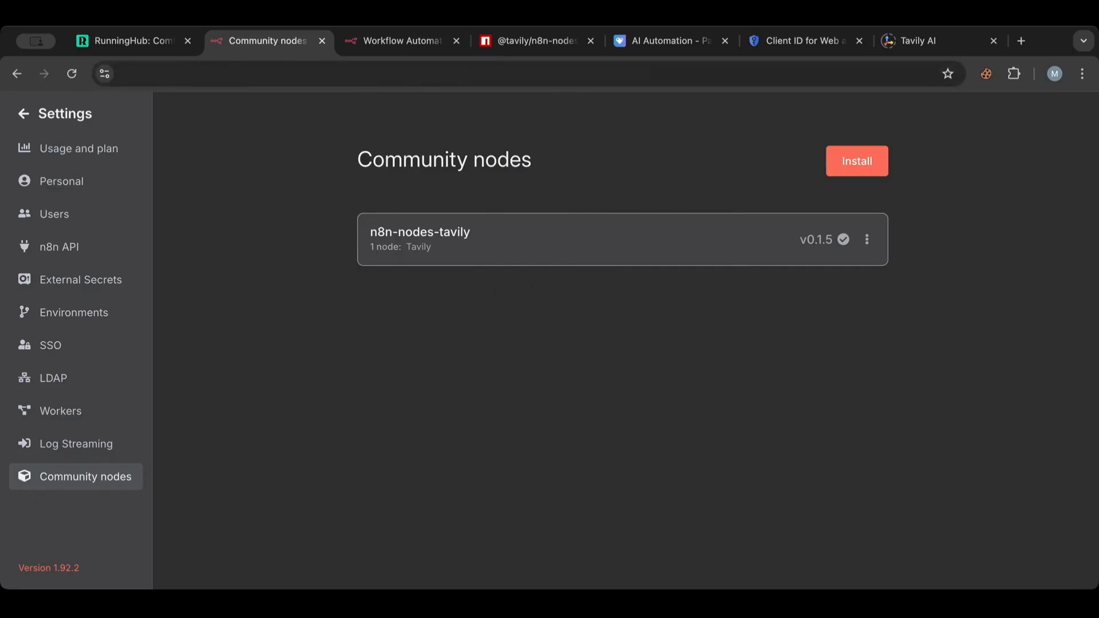
- Switch to the workflow editor and rename the workflow as Tavily
{"action": "left_click", "coordinate": [399, 43]}
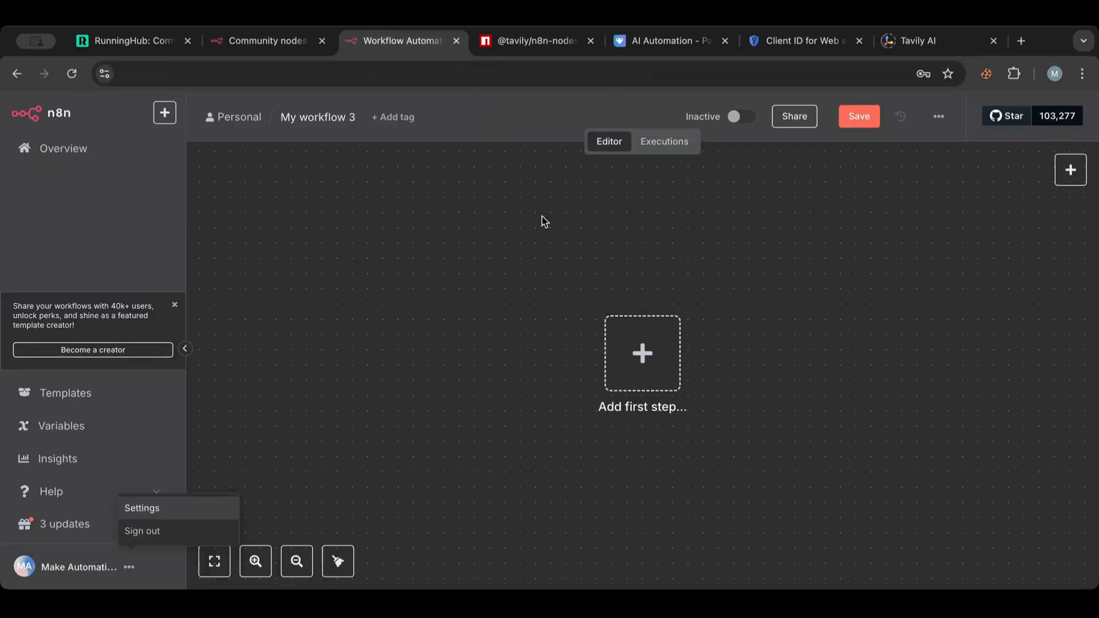
{"action": "left_click", "coordinate": [321, 109]}
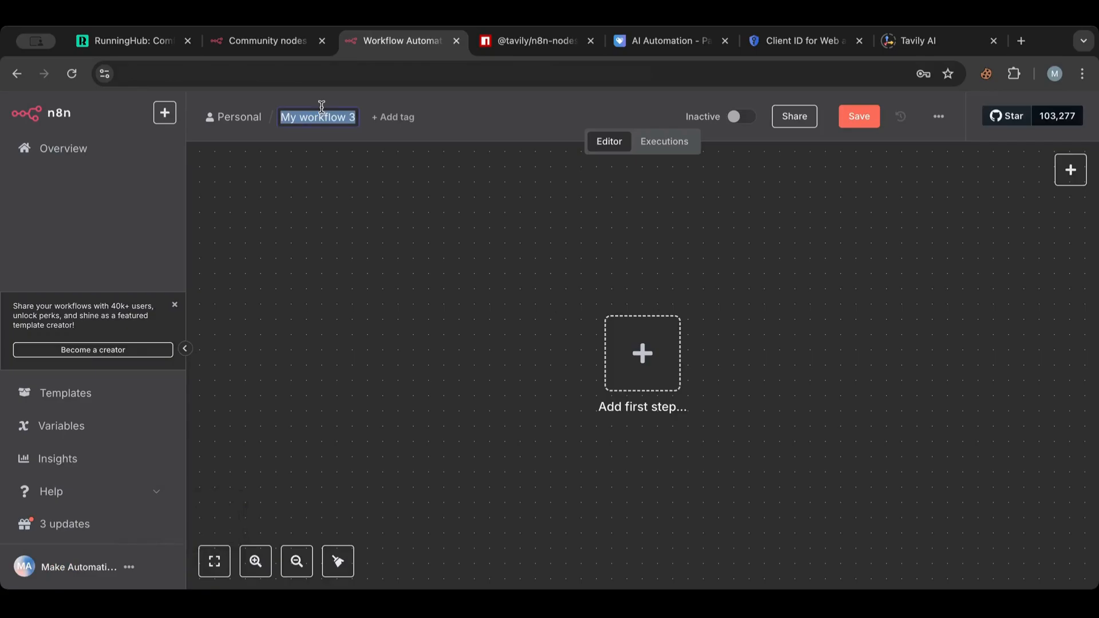
{"action": "type", "text": "Tavily"}
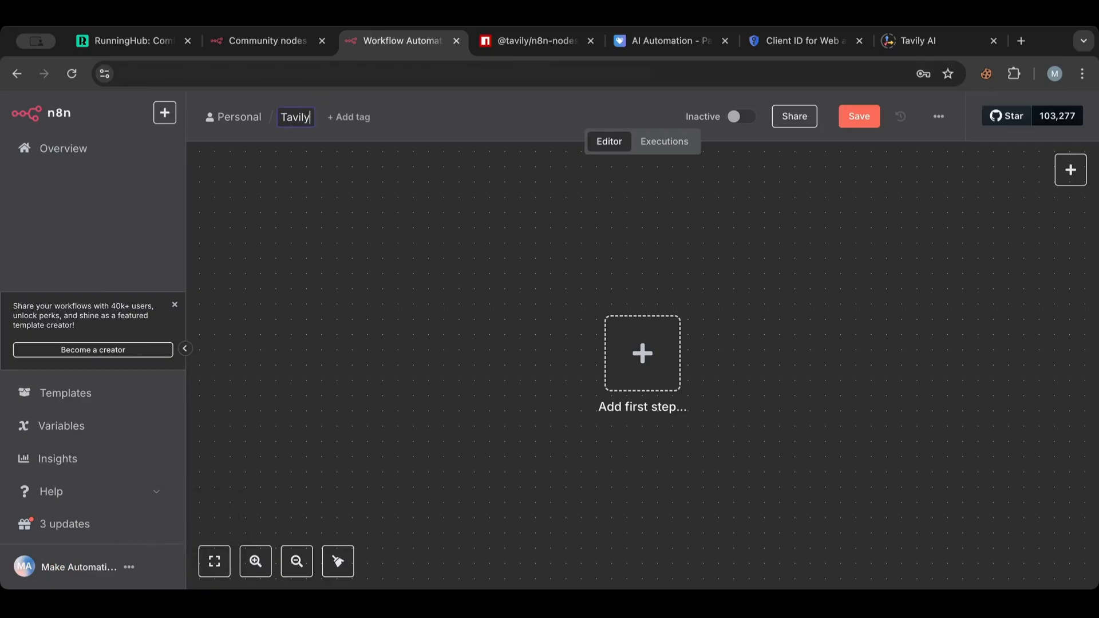
{"action": "key", "text": "Return"}
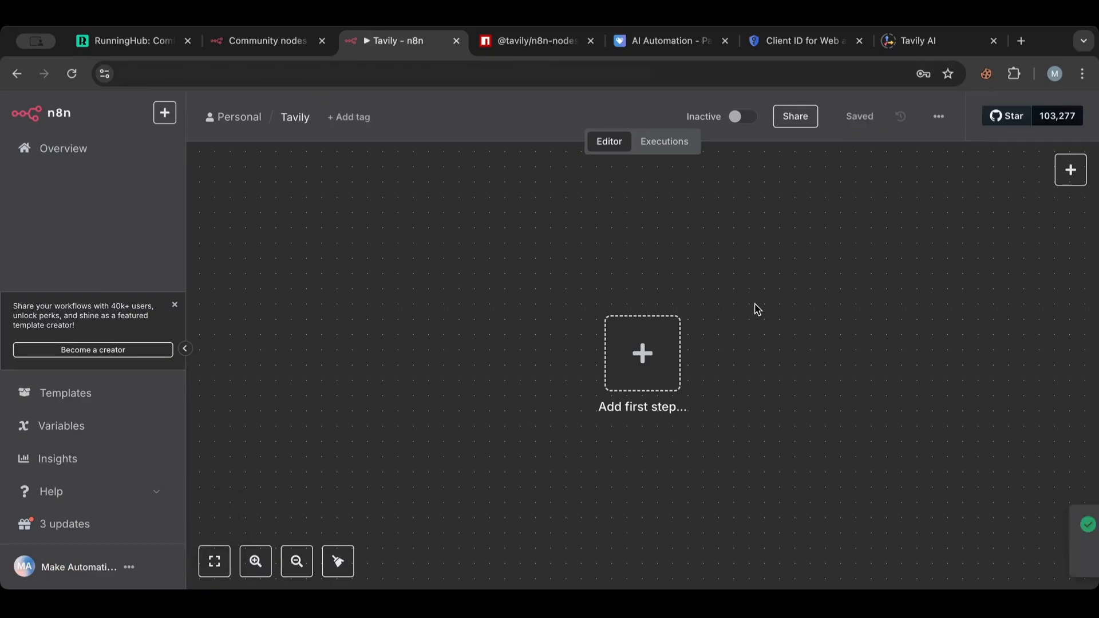
- Add a manual trigger as the workflow's first step and place it in the canvas's left part
{"action": "left_click_drag", "start_coordinate": [661, 367], "coordinate": [554, 342]}
{"action": "left_click", "coordinate": [554, 342]}
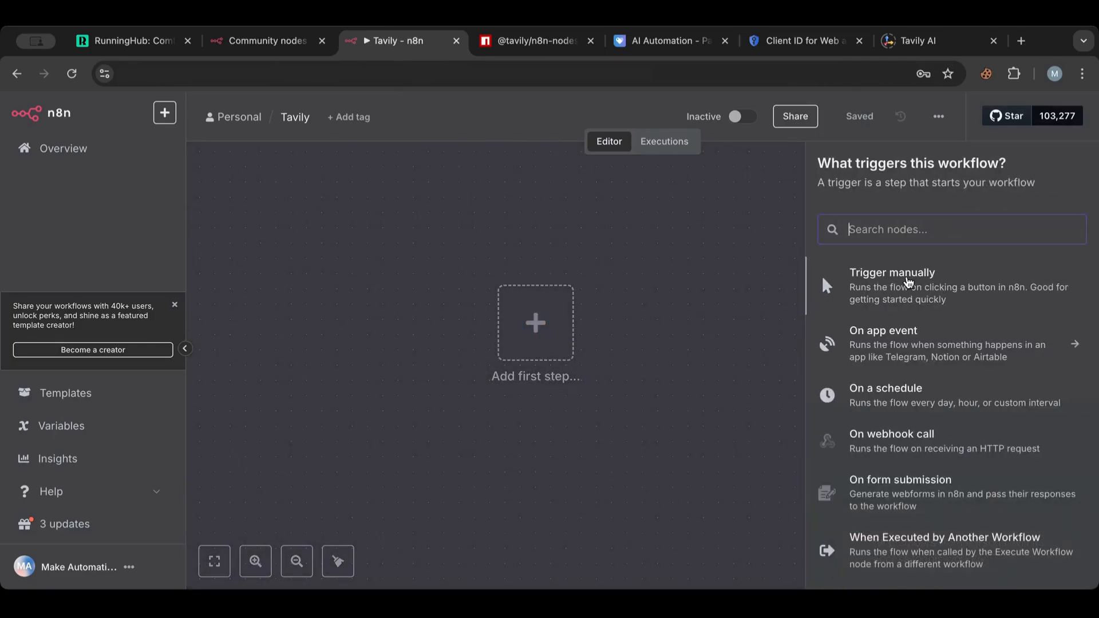
{"action": "left_click", "coordinate": [911, 280]}
{"action": "left_click_drag", "start_coordinate": [635, 385], "coordinate": [380, 334]}
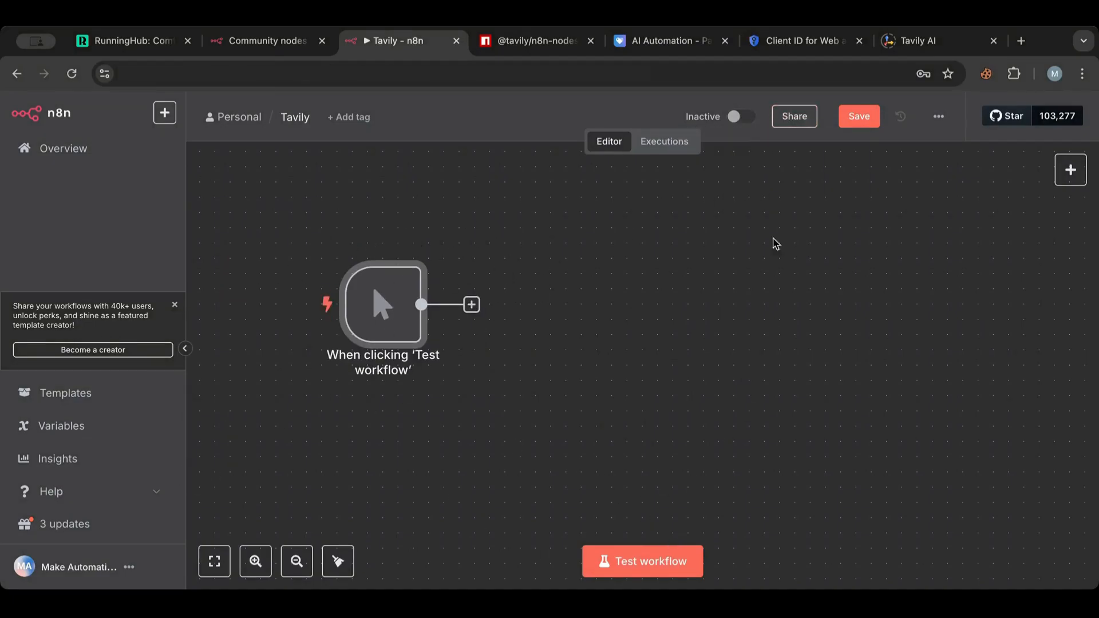
- Add a Tavily node after the manual trigger using the "Query to search with tavily" action
{"action": "mouse_move", "coordinate": [441, 356]}
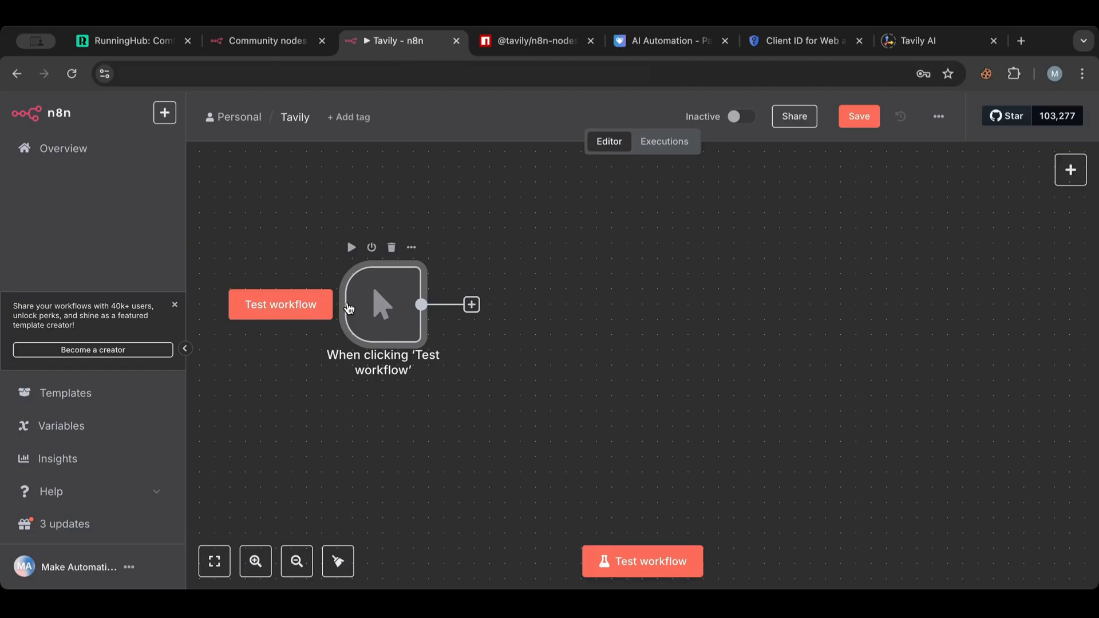
{"action": "left_click", "coordinate": [473, 308]}
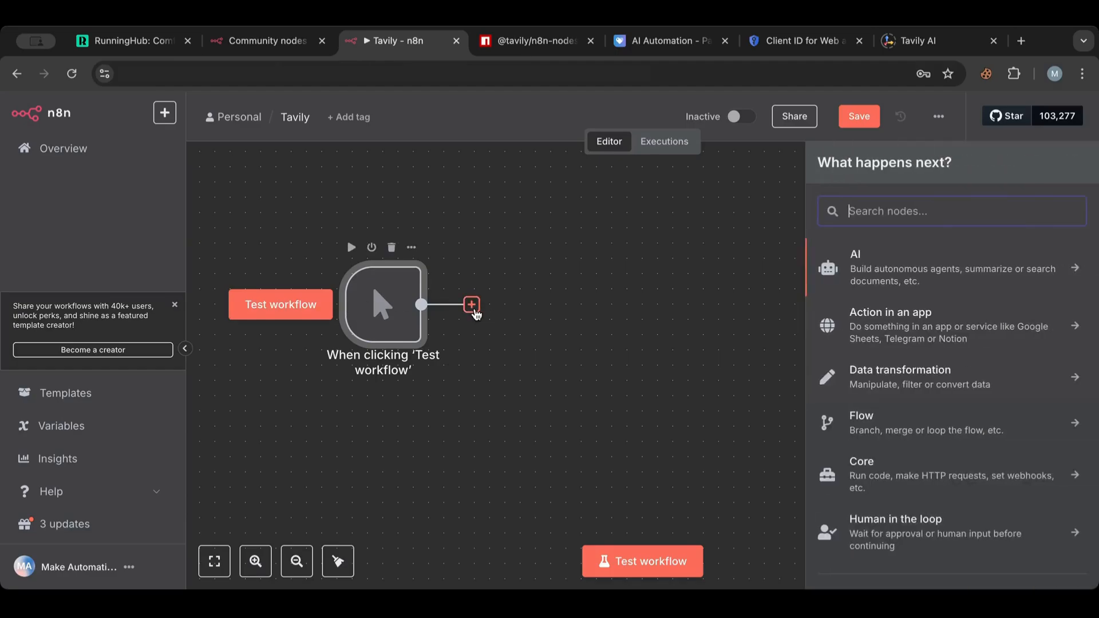
{"action": "type", "text": "tav"}
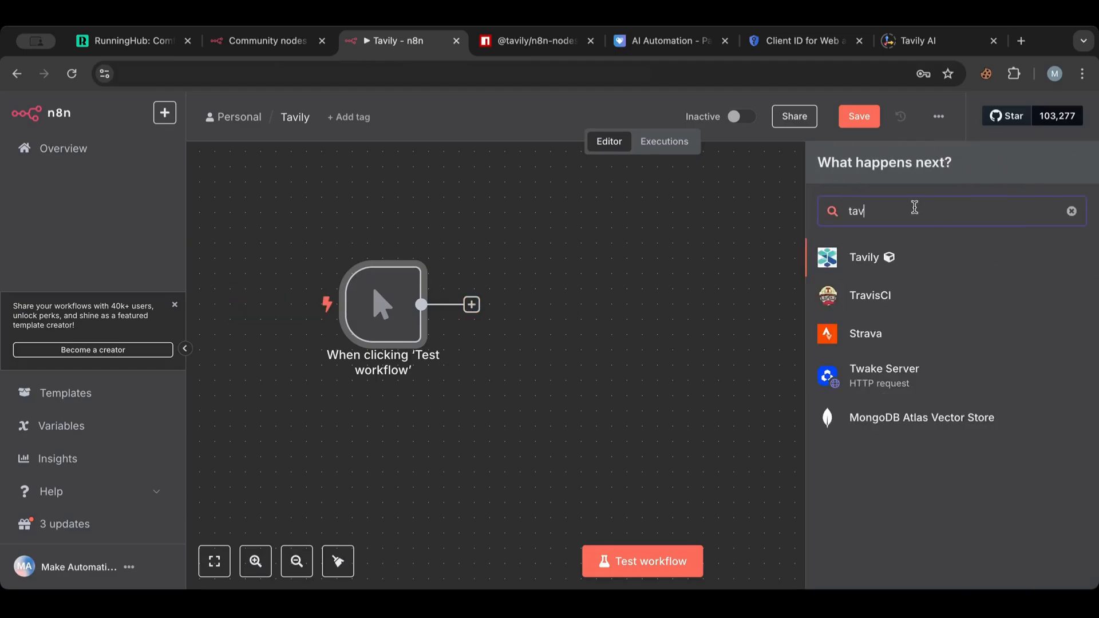
{"action": "mouse_move", "coordinate": [890, 258]}
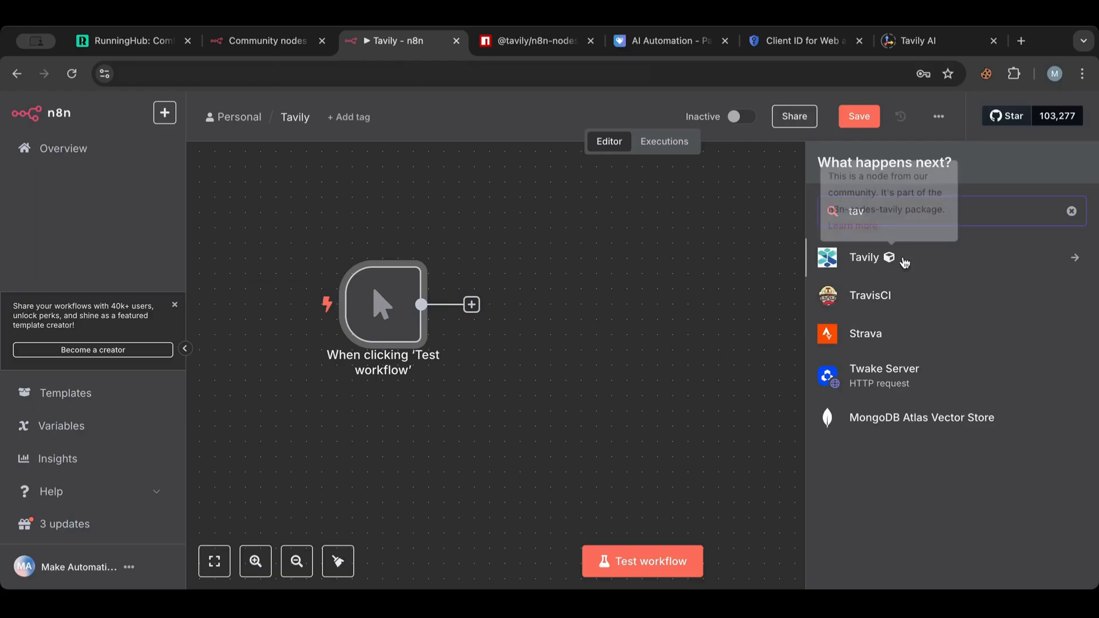
{"action": "left_click", "coordinate": [864, 260]}
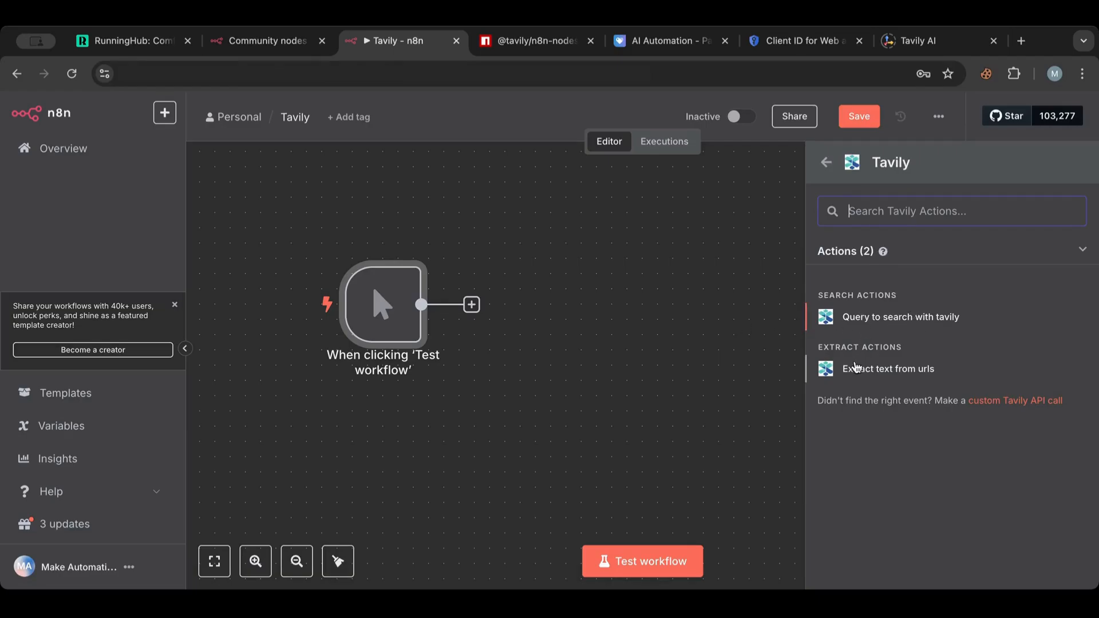
{"action": "left_click", "coordinate": [873, 317]}
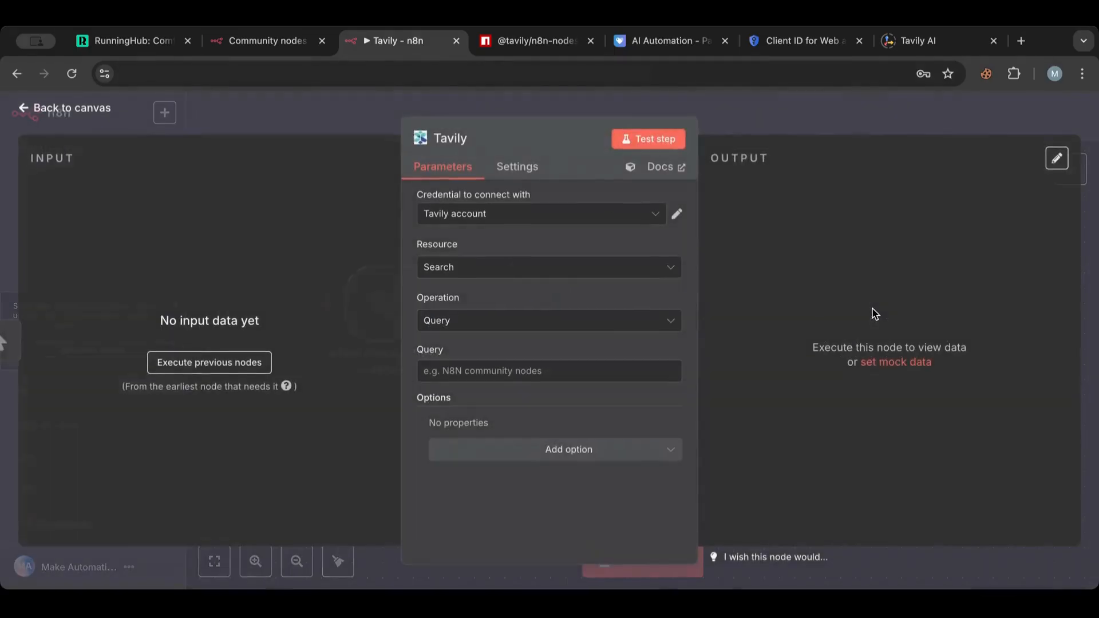
- Move the Tavily node slightly closer to the manual trigger on the canvas and open its parameters
{"action": "left_click", "coordinate": [58, 109]}
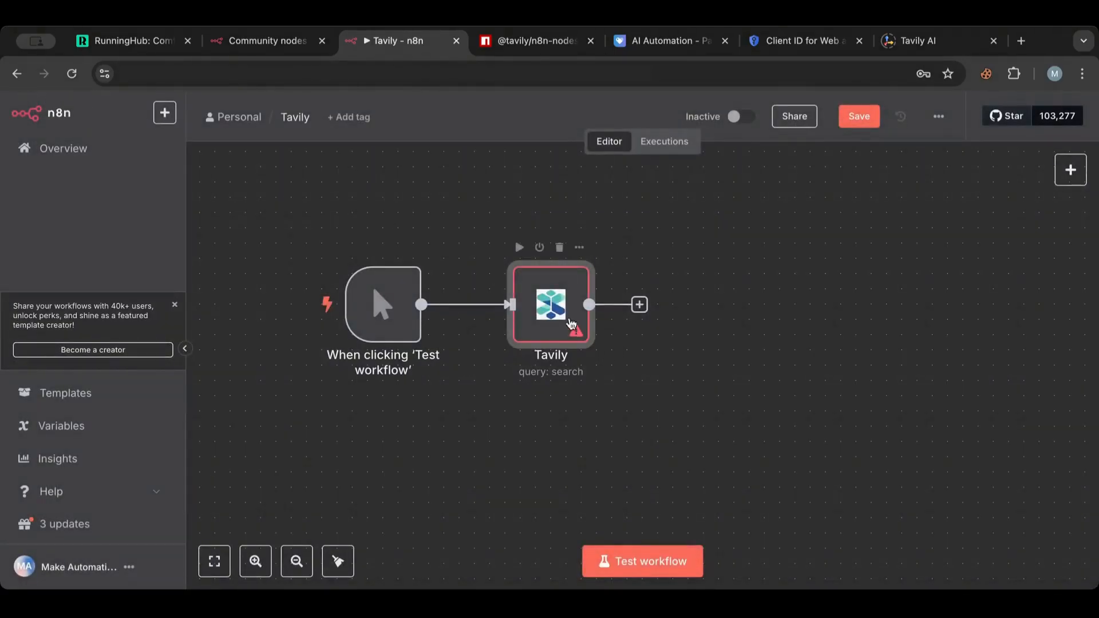
{"action": "left_click_drag", "start_coordinate": [568, 364], "coordinate": [533, 303]}
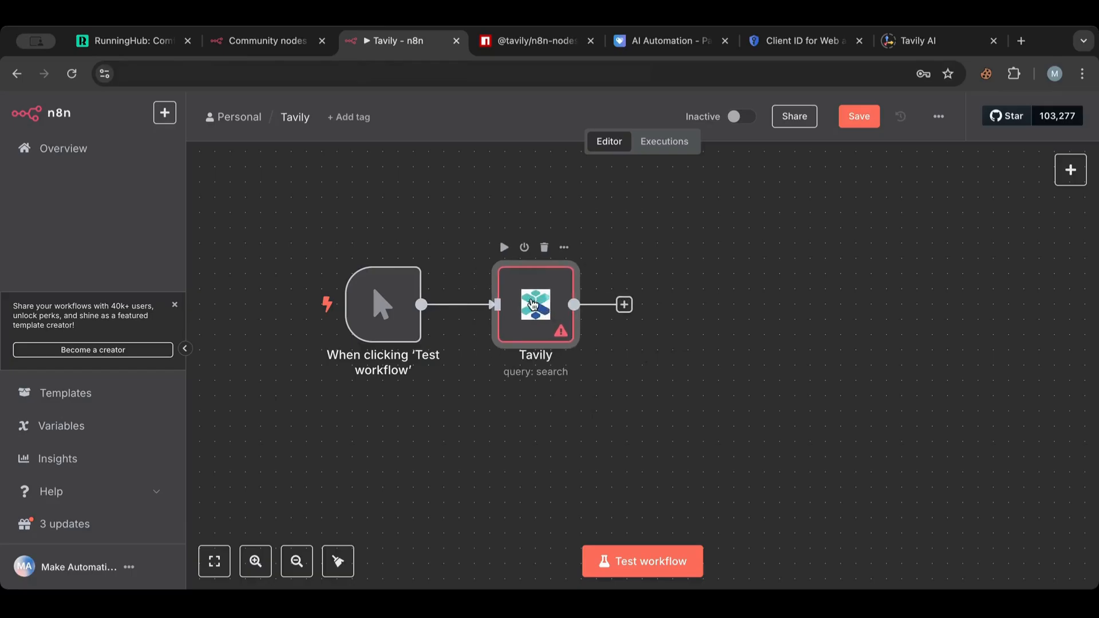
{"action": "double_click", "coordinate": [533, 304]}
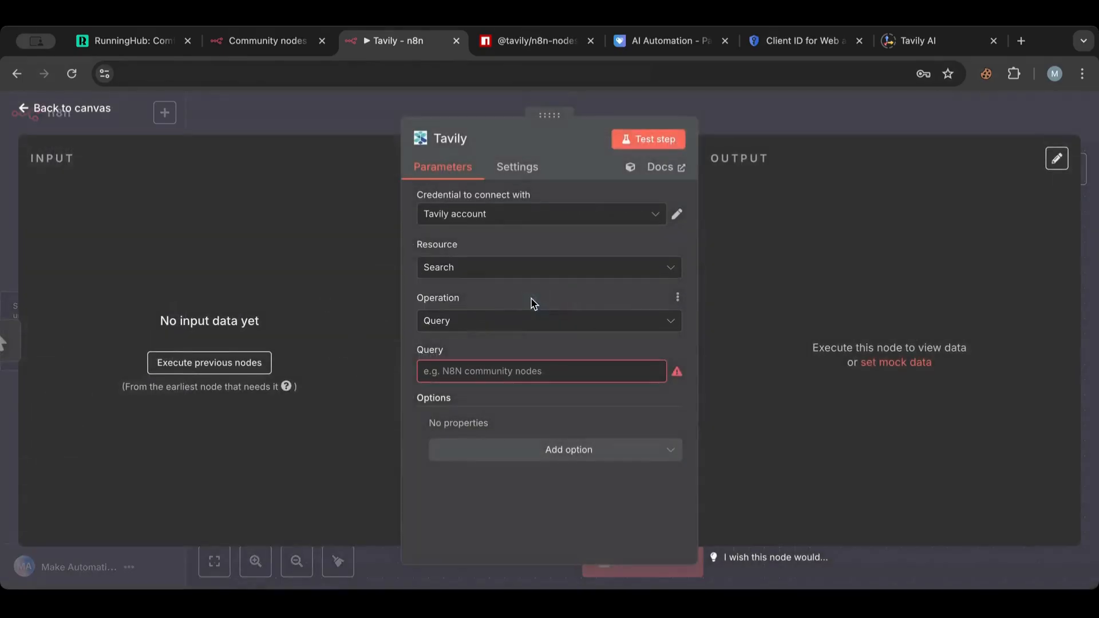
- Review the available Resource and Operation choices of the Tavily node, keeping Search and Query selected
{"action": "left_click", "coordinate": [484, 267]}
{"action": "left_click", "coordinate": [466, 248]}
{"action": "left_click", "coordinate": [461, 270]}
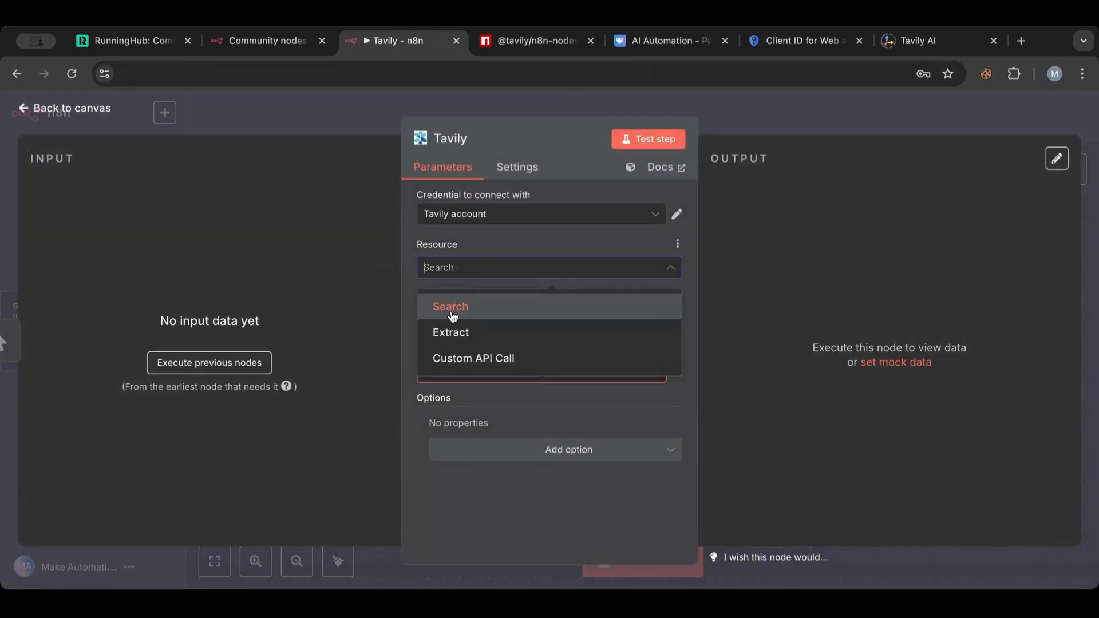
{"action": "left_click", "coordinate": [482, 245]}
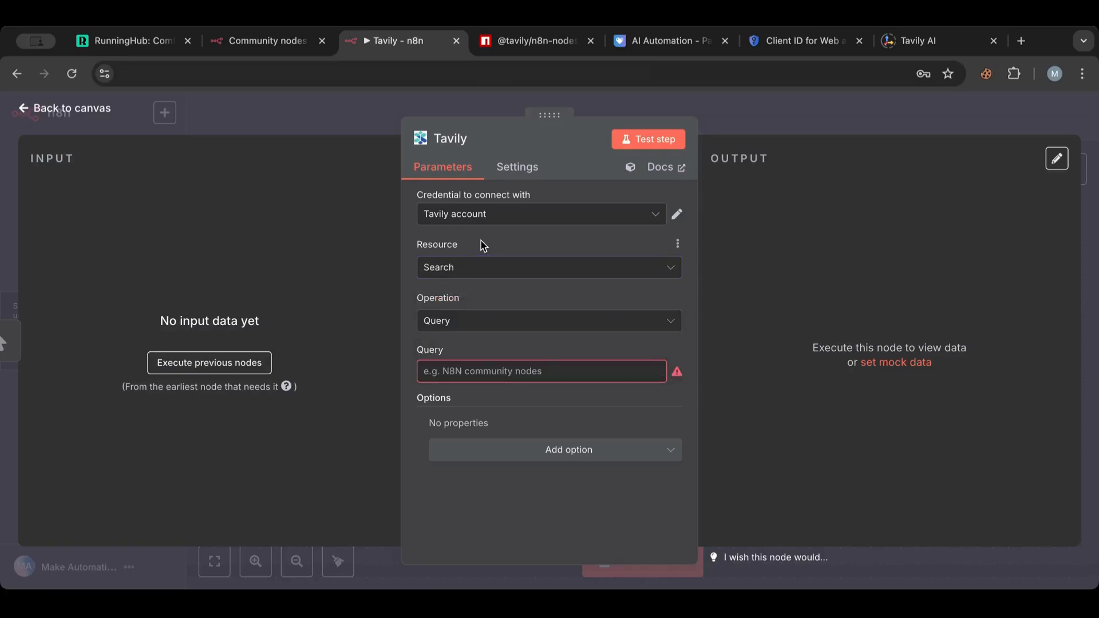
{"action": "left_click", "coordinate": [473, 321]}
{"action": "left_click", "coordinate": [473, 321]}
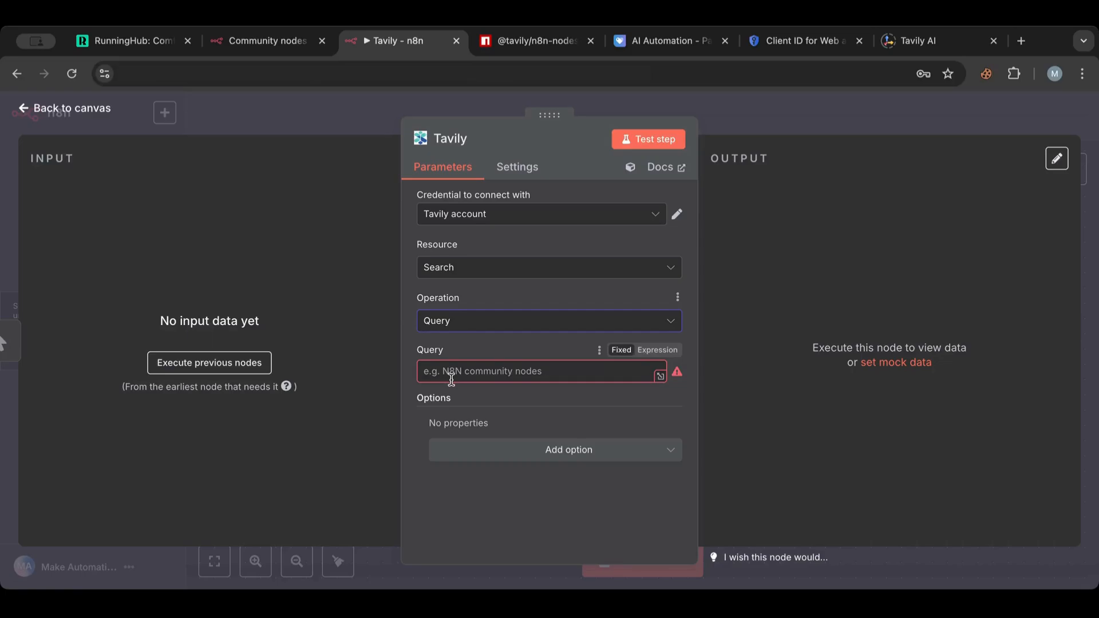
- View the form for creating a new Tavily API credential and close it without saving
{"action": "left_click", "coordinate": [530, 214]}
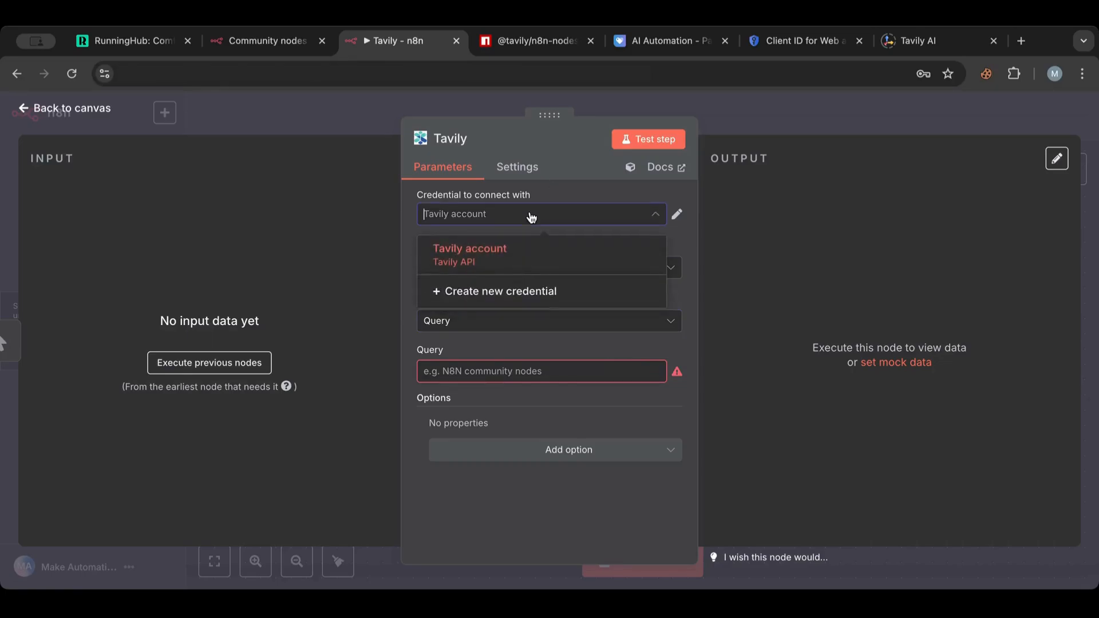
{"action": "left_click", "coordinate": [509, 292]}
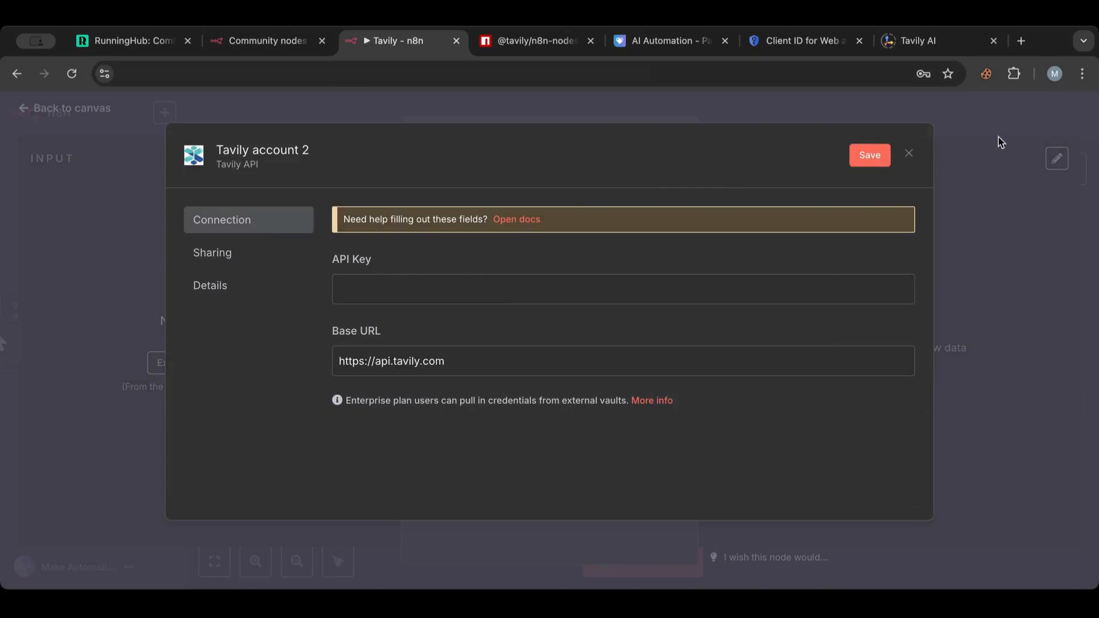
{"action": "left_click", "coordinate": [908, 154]}
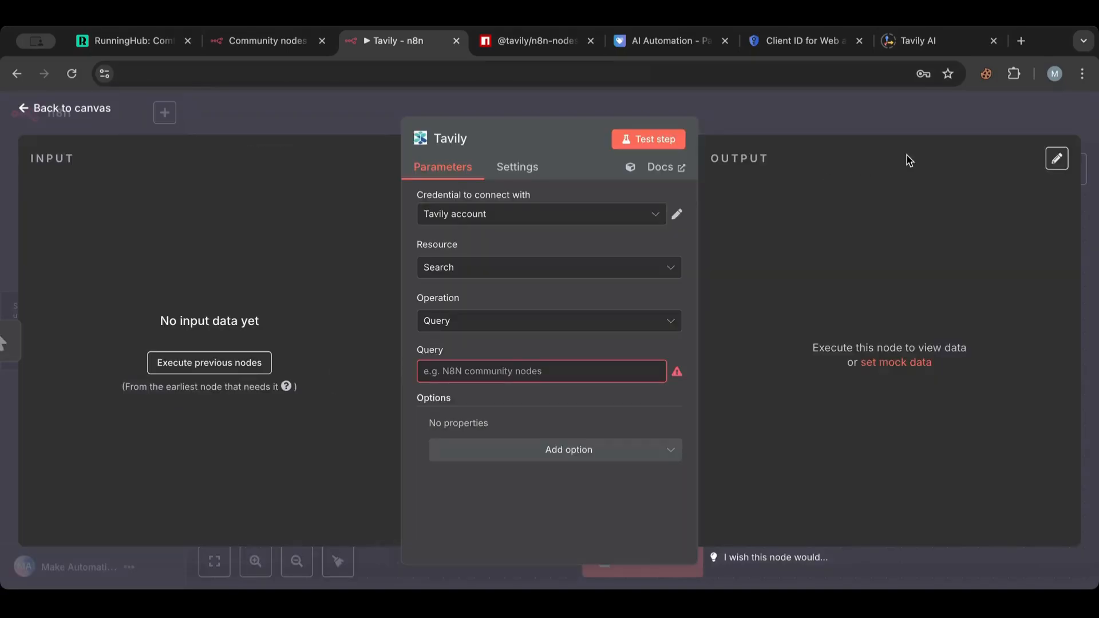
- Switch to the Tavily dashboard and look at the API Keys section of the Overview page
{"action": "left_click", "coordinate": [915, 41]}
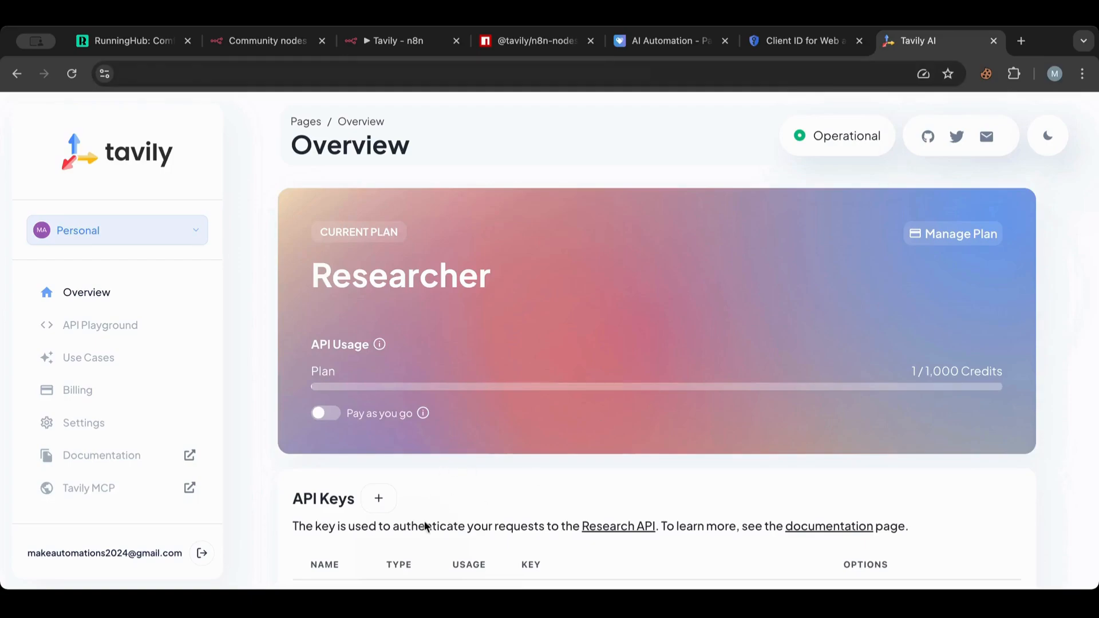
{"action": "scroll", "coordinate": [445, 496], "scroll_direction": "down", "scroll_amount": 1}
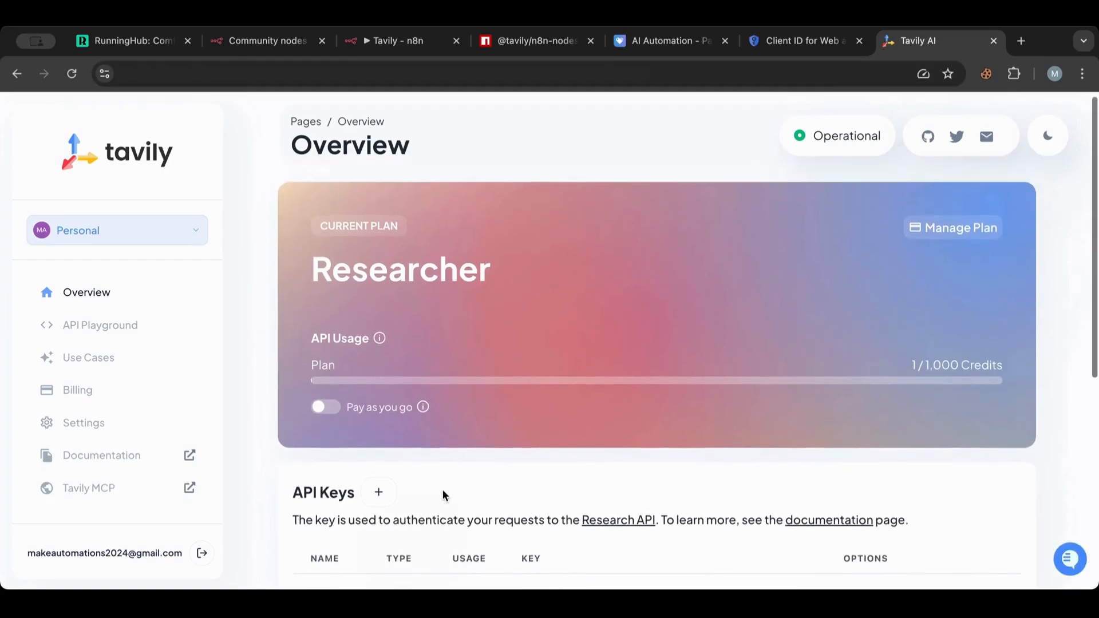
{"action": "scroll", "coordinate": [445, 496], "scroll_direction": "down", "scroll_amount": 2}
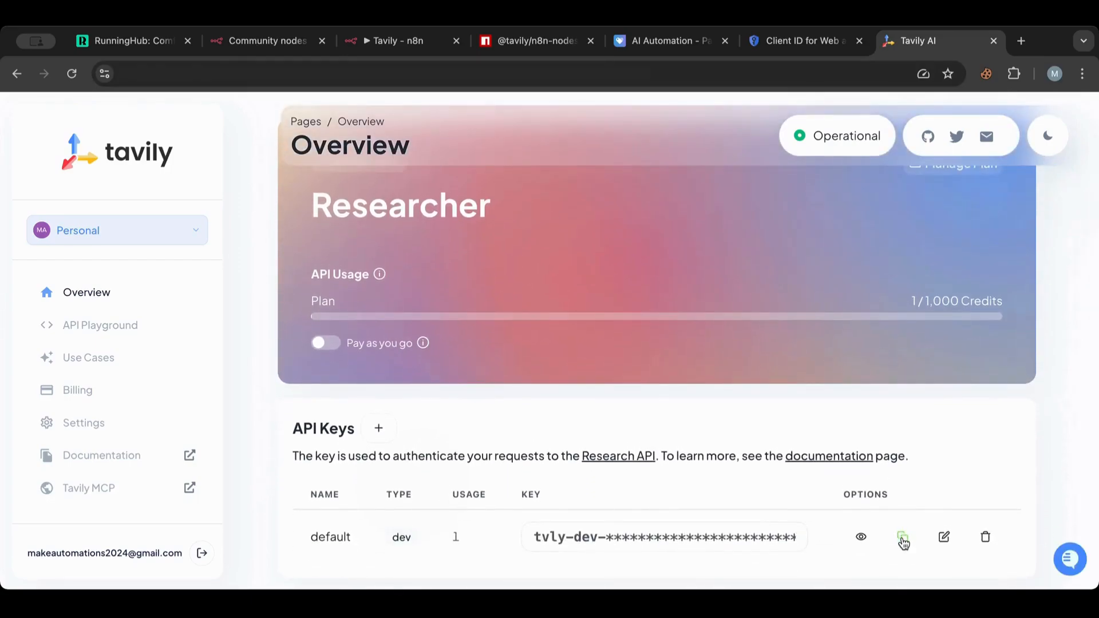
{"action": "scroll", "coordinate": [598, 309], "scroll_direction": "up", "scroll_amount": 3}
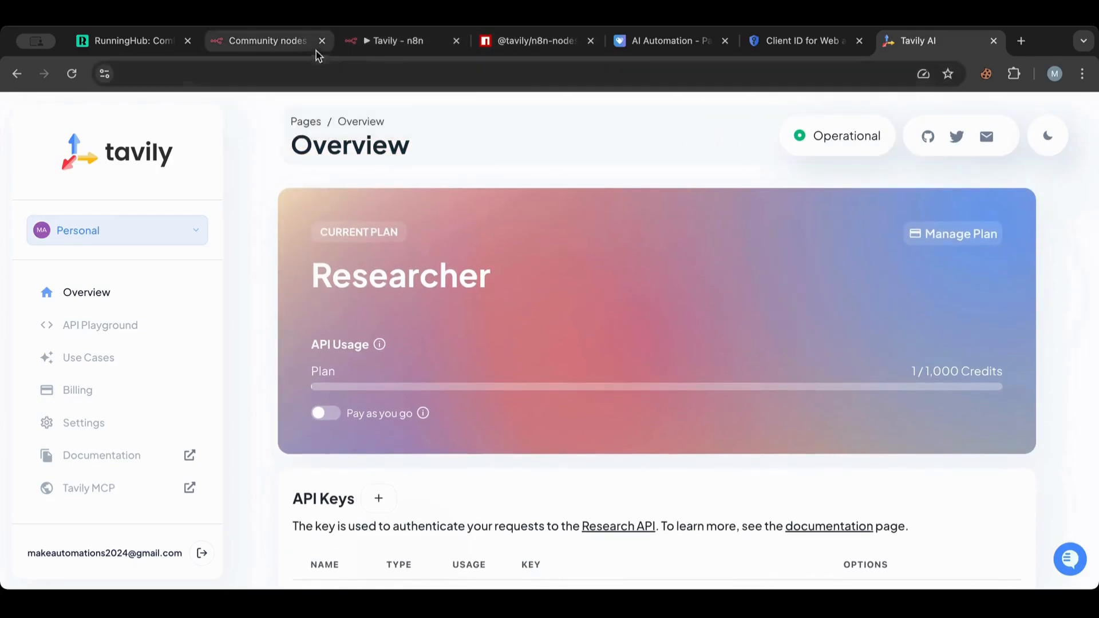
- Return to the n8n workflow and view the API Key field in a new Tavily credential, leaving without saving
{"action": "left_click", "coordinate": [382, 41]}
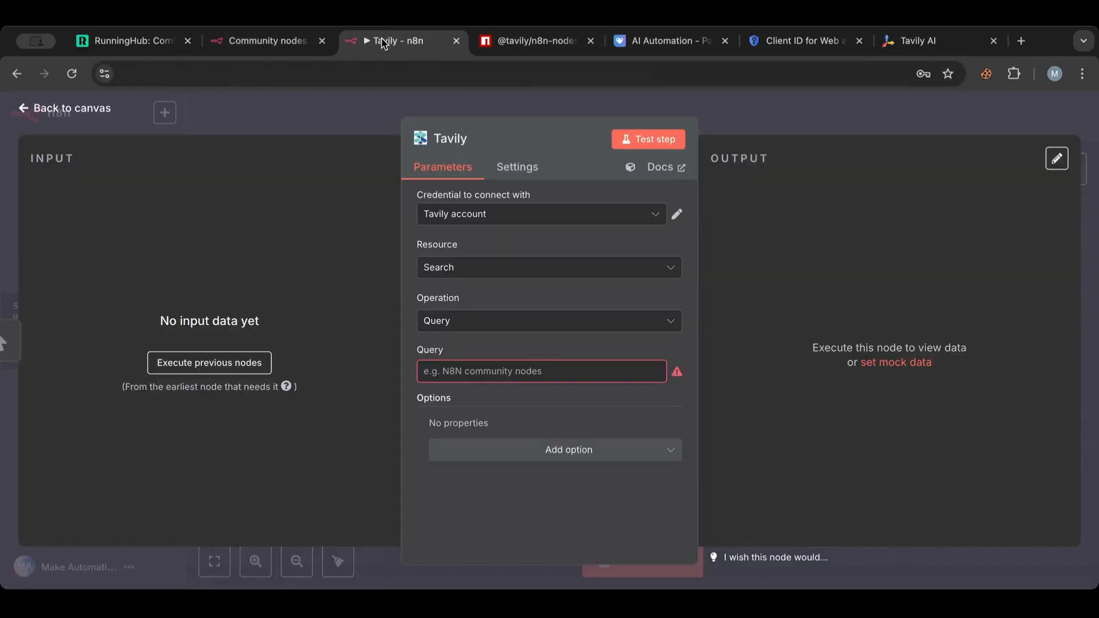
{"action": "left_click", "coordinate": [549, 215]}
{"action": "left_click", "coordinate": [504, 290]}
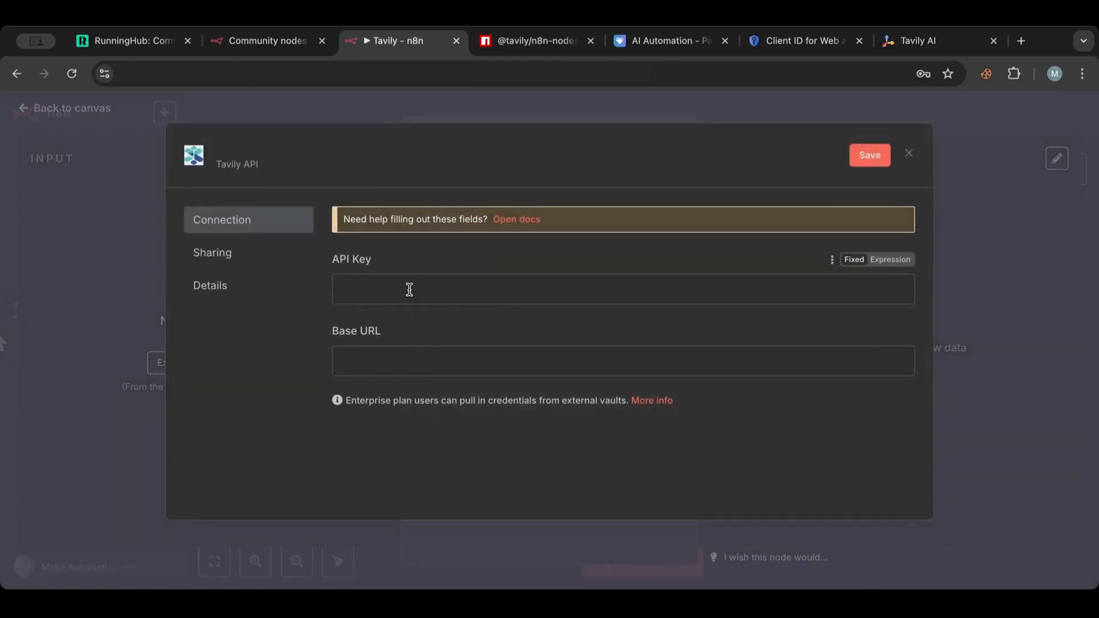
{"action": "left_click", "coordinate": [912, 154]}
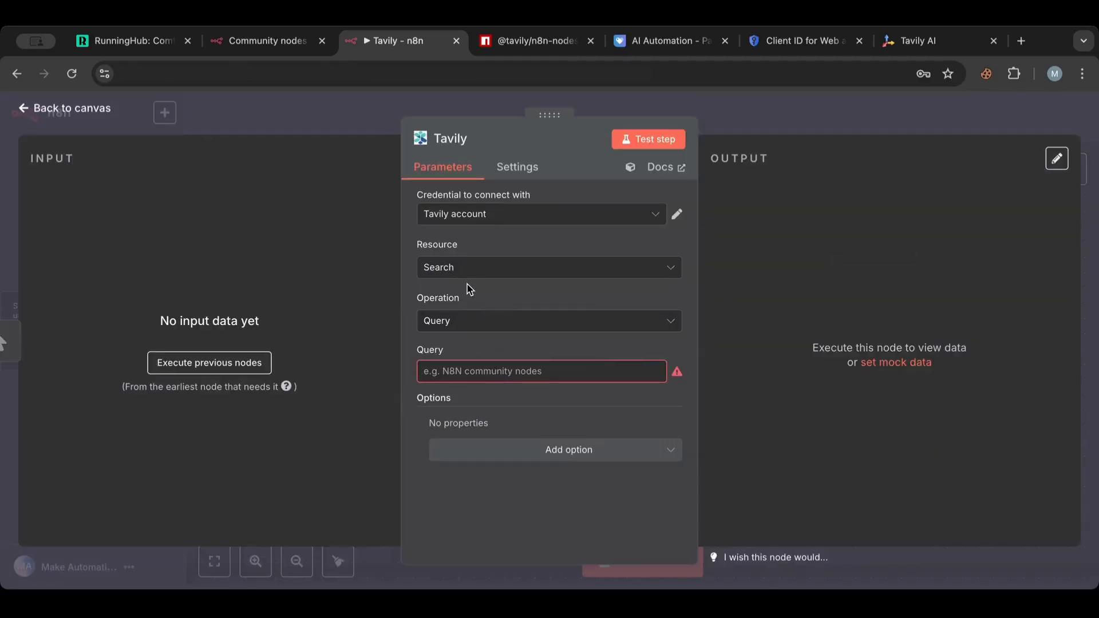
- Set the Tavily node's search query to "n8n workflows"
{"action": "left_click", "coordinate": [449, 372]}
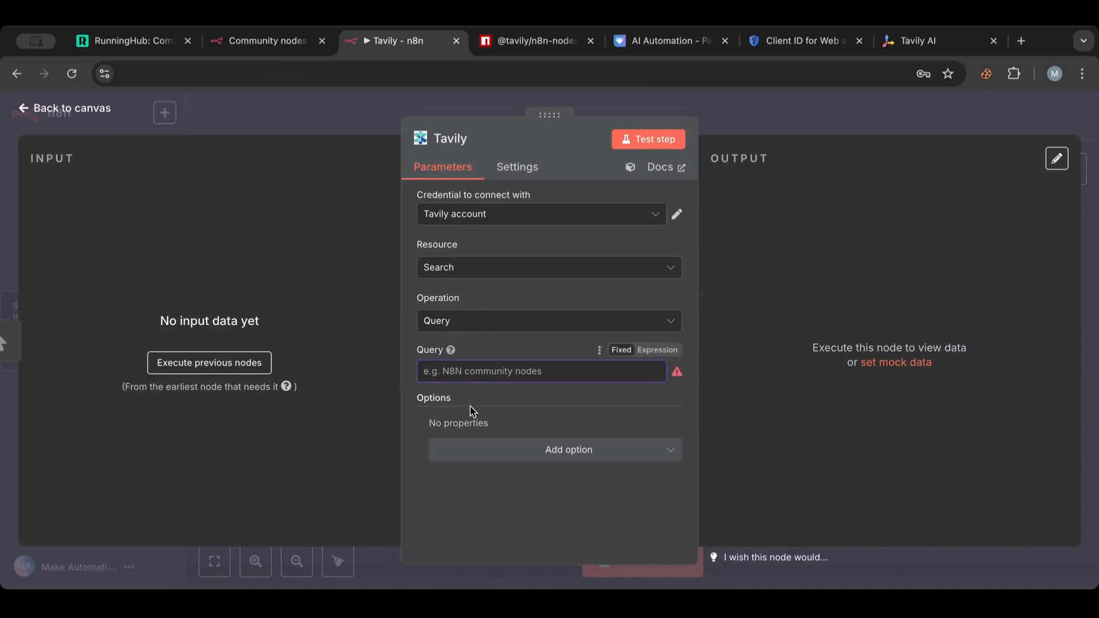
{"action": "type", "text": "n8n workflows"}
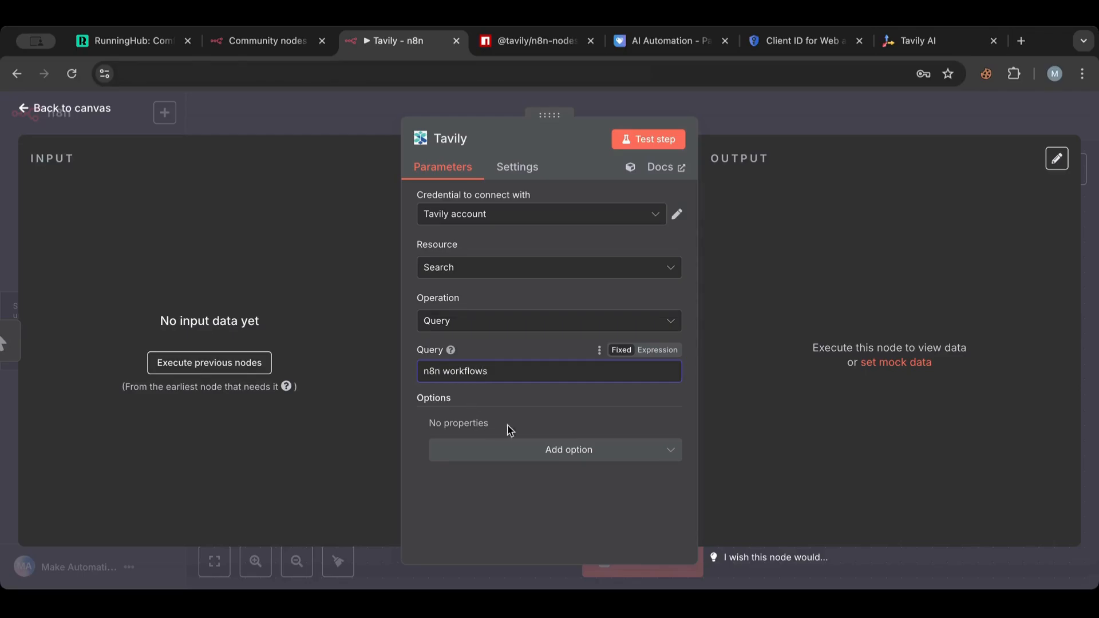
{"action": "left_click", "coordinate": [521, 422]}
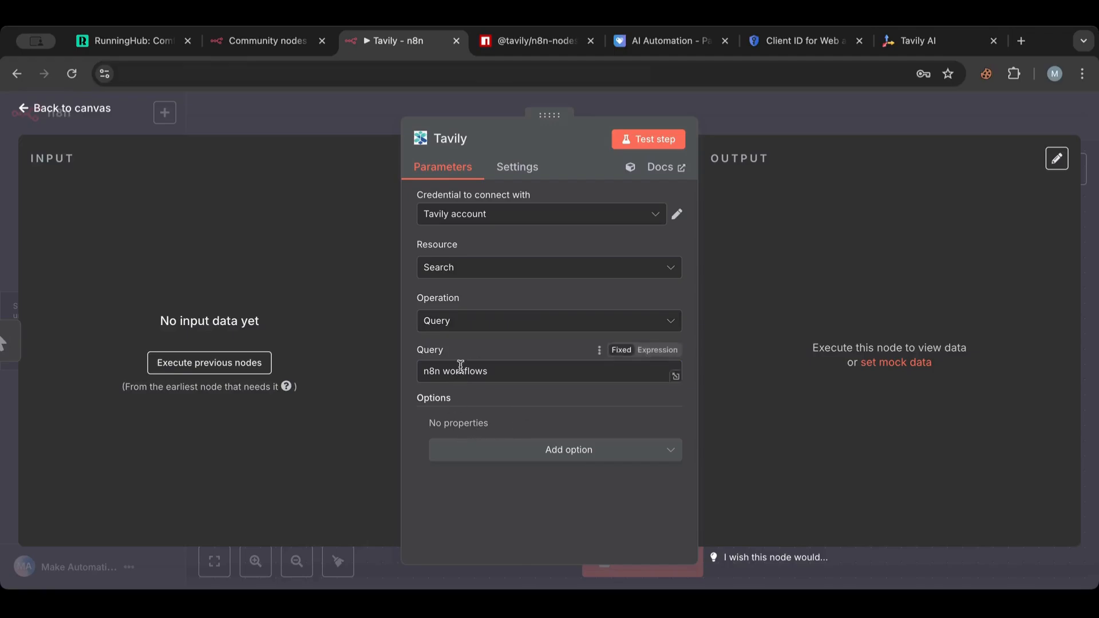
- Add the Maximum Results option to the Tavily node and set it to 5
{"action": "left_click", "coordinate": [545, 452]}
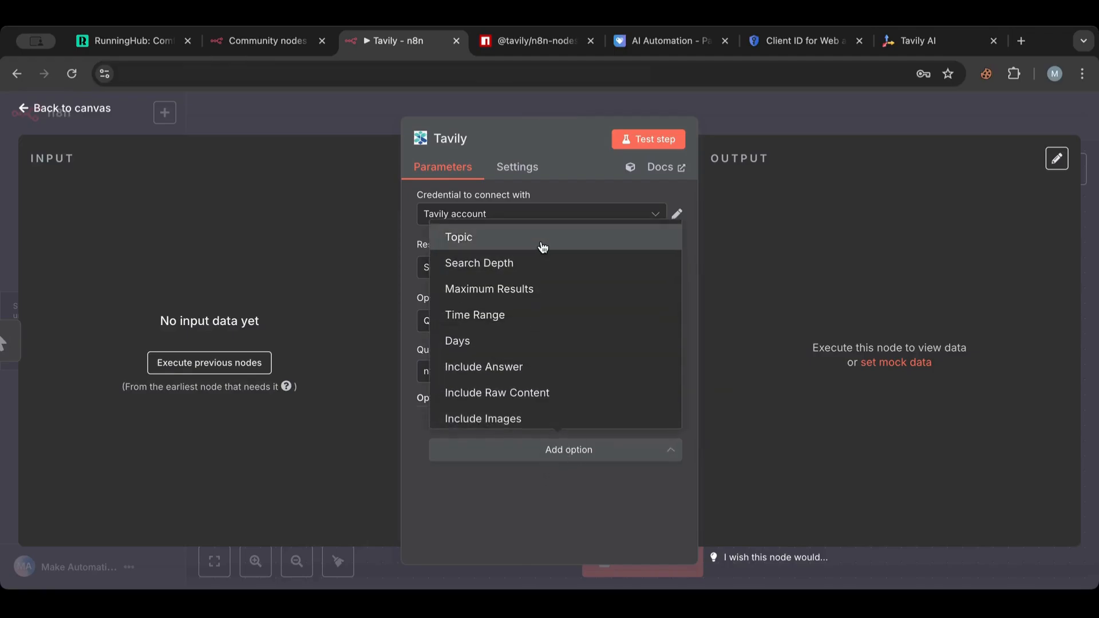
{"action": "scroll", "coordinate": [542, 246], "scroll_direction": "down", "scroll_amount": 3}
{"action": "scroll", "coordinate": [542, 263], "scroll_direction": "up", "scroll_amount": 3}
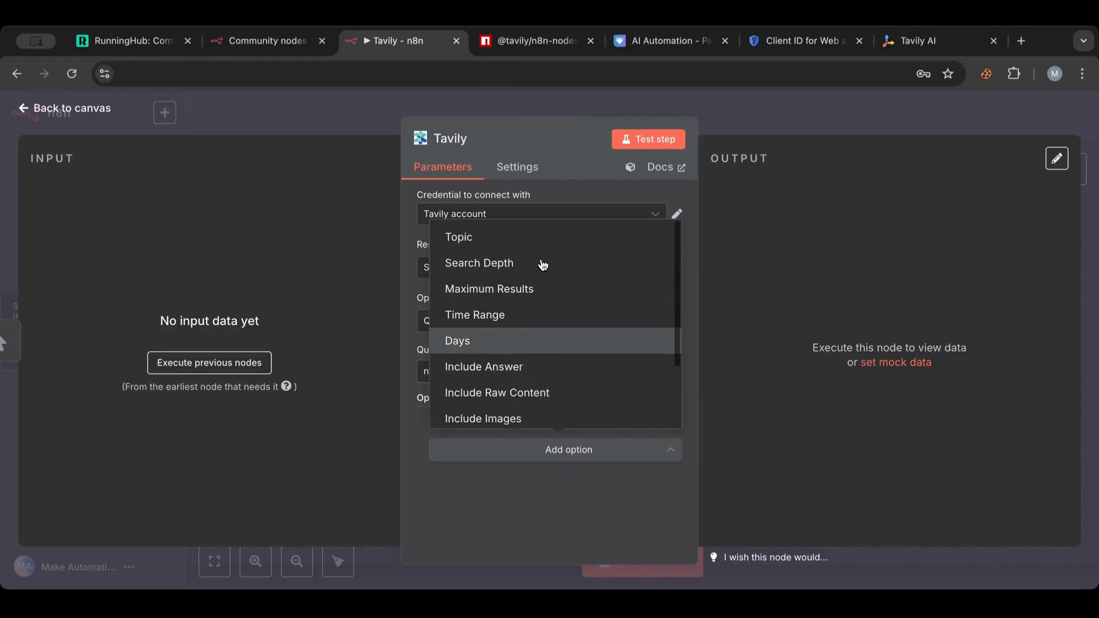
{"action": "left_click", "coordinate": [522, 289]}
{"action": "double_click", "coordinate": [466, 445]}
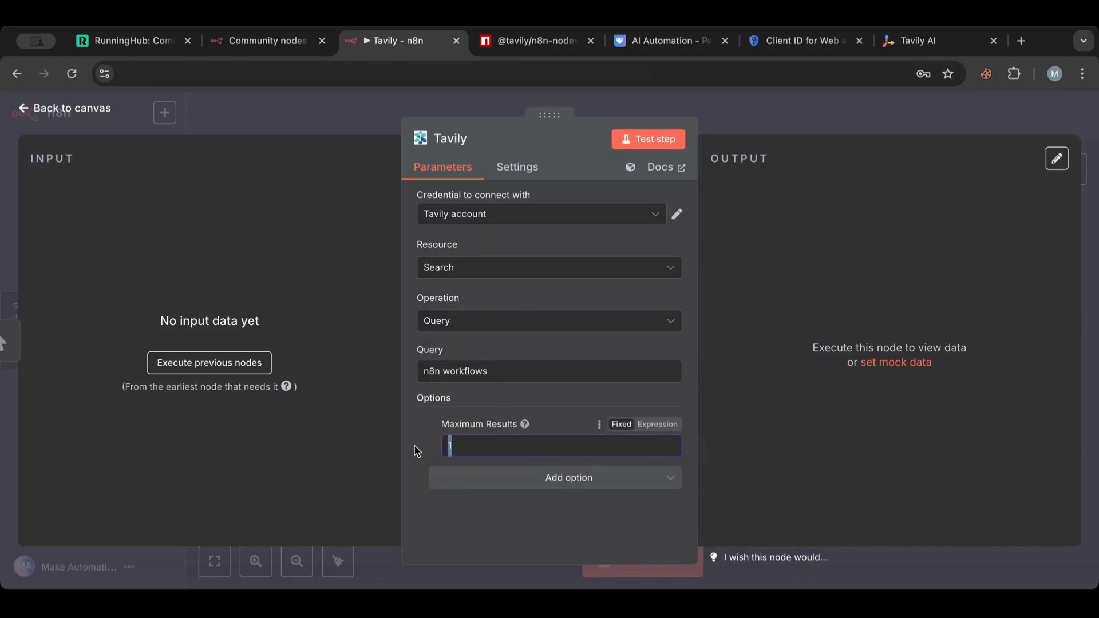
{"action": "type", "text": "5"}
{"action": "left_click", "coordinate": [464, 485]}
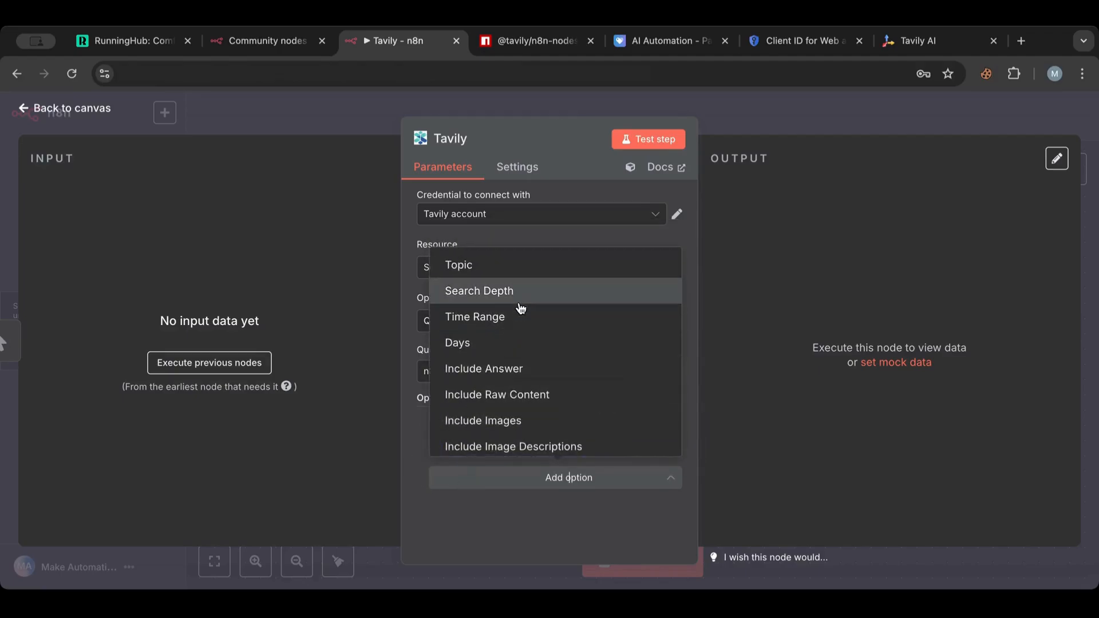
{"action": "left_click", "coordinate": [520, 266]}
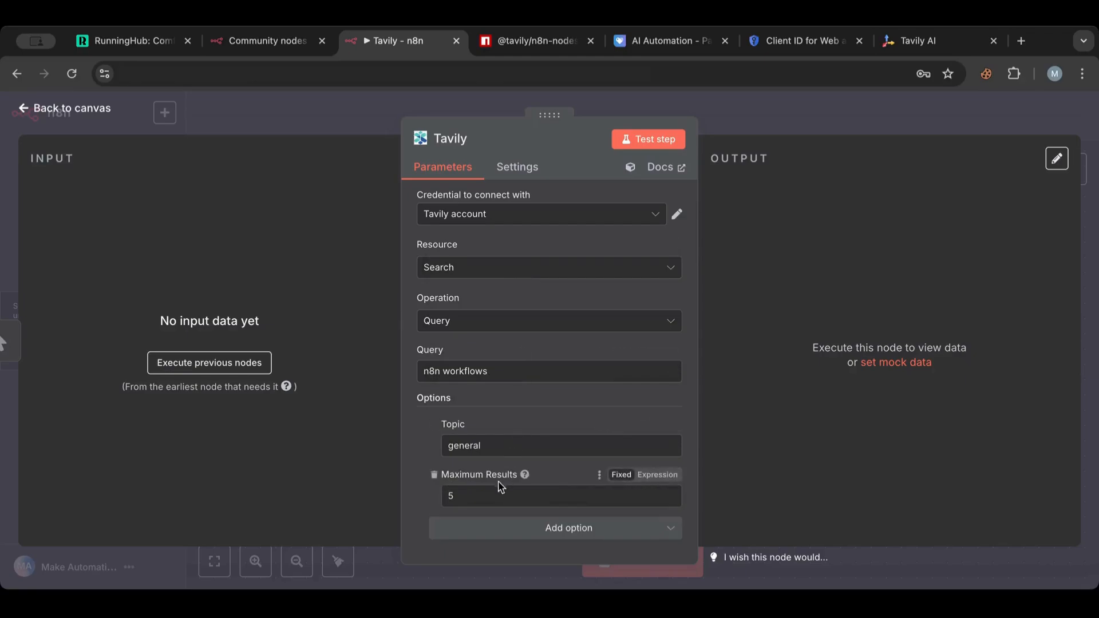
{"action": "left_click", "coordinate": [433, 424]}
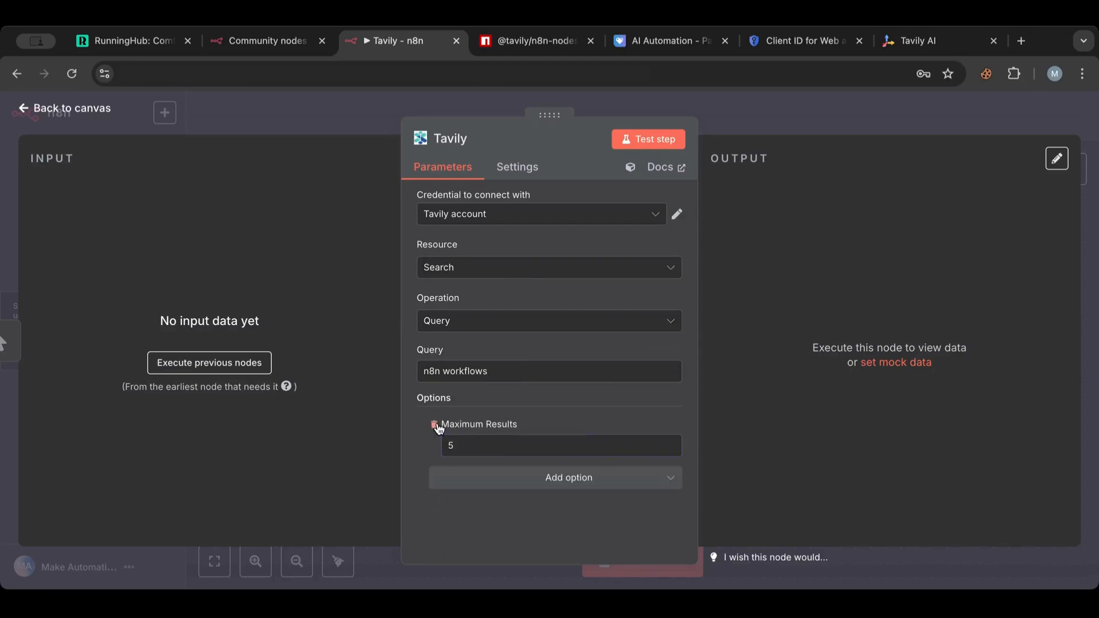
- Add the Time Range option to the Tavily node and set it to Past Month
{"action": "left_click", "coordinate": [482, 484]}
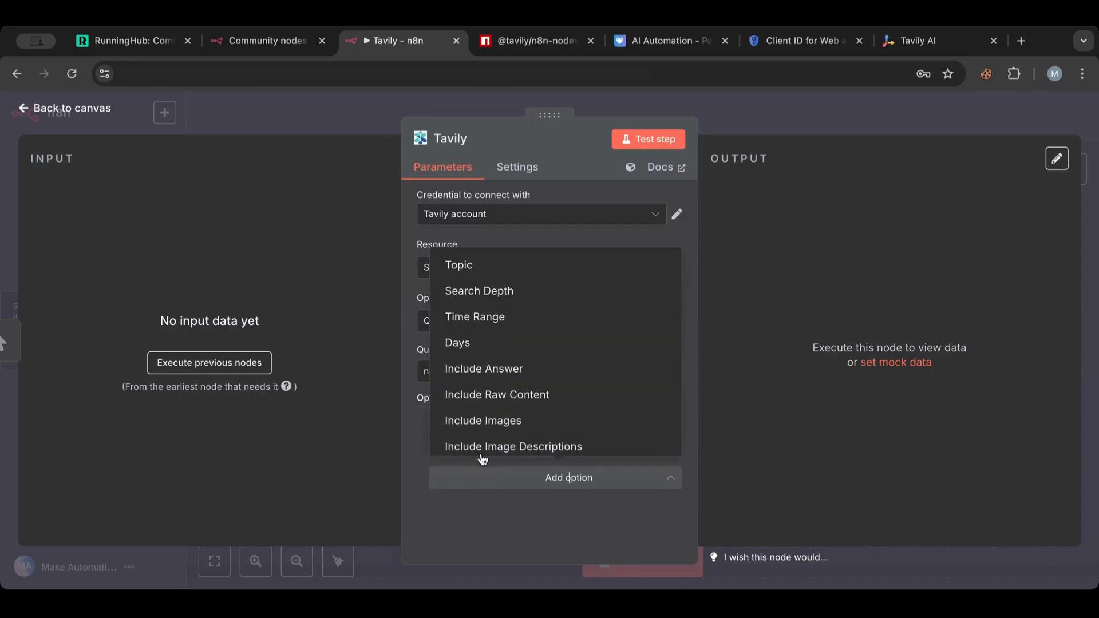
{"action": "left_click", "coordinate": [516, 320]}
{"action": "left_click", "coordinate": [498, 497]}
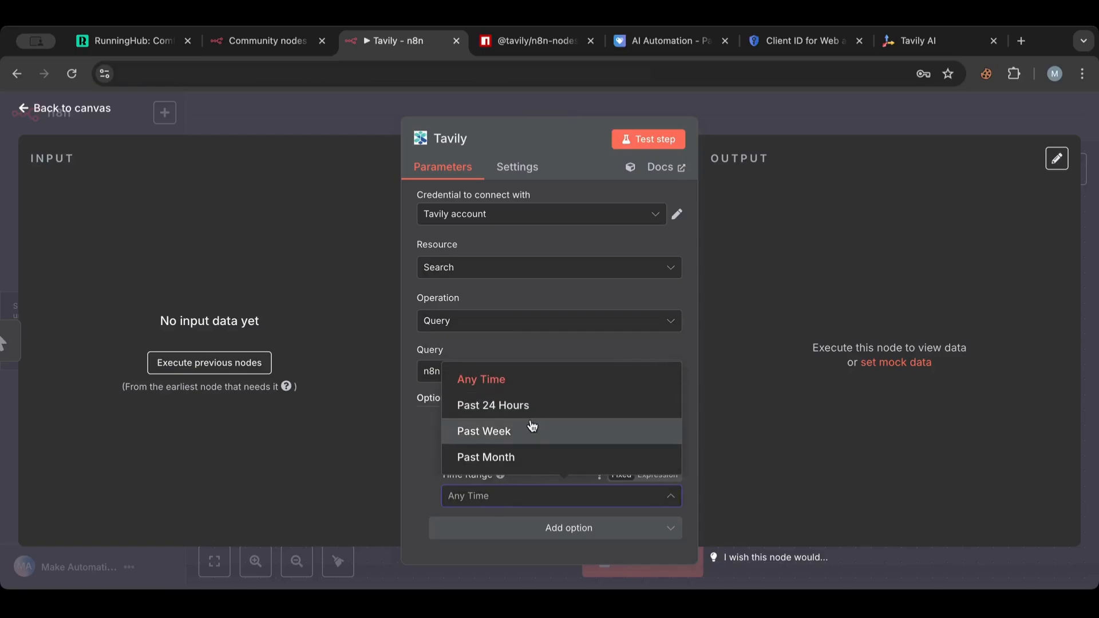
{"action": "left_click", "coordinate": [506, 459]}
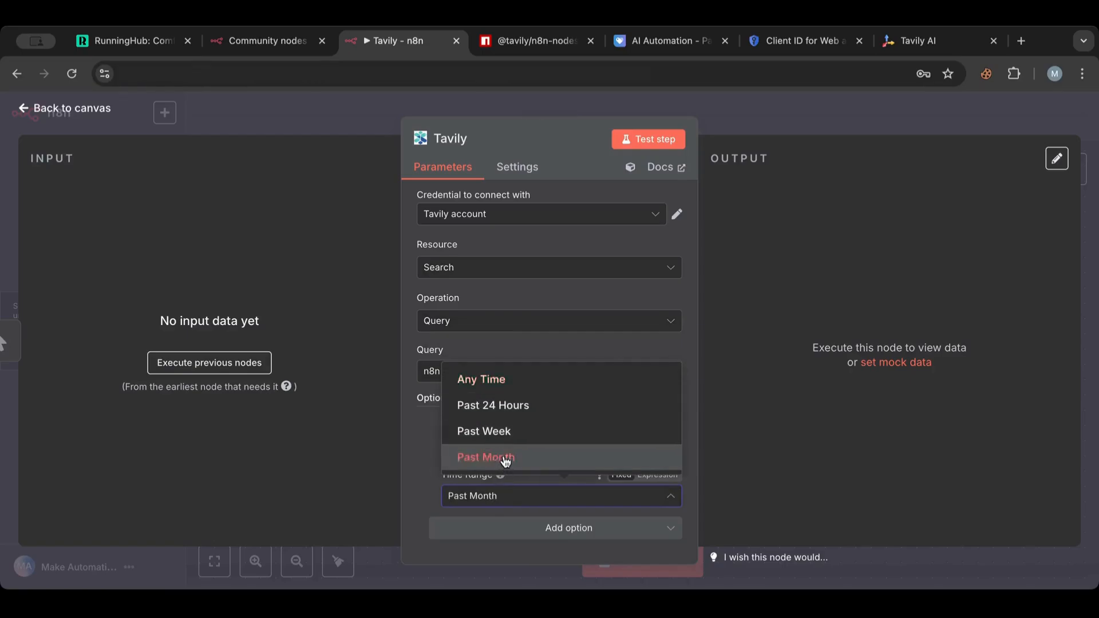
- Look through the remaining search options that can be added to the Tavily node
{"action": "left_click", "coordinate": [471, 533]}
{"action": "scroll", "coordinate": [520, 381], "scroll_direction": "down", "scroll_amount": 1}
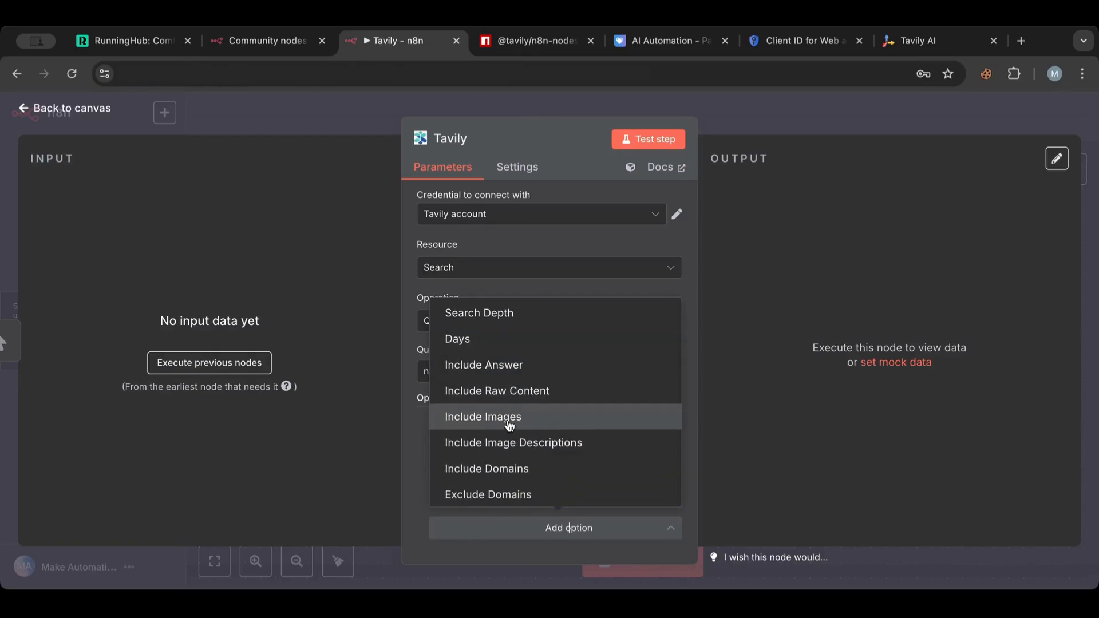
{"action": "scroll", "coordinate": [509, 426], "scroll_direction": "down", "scroll_amount": 1}
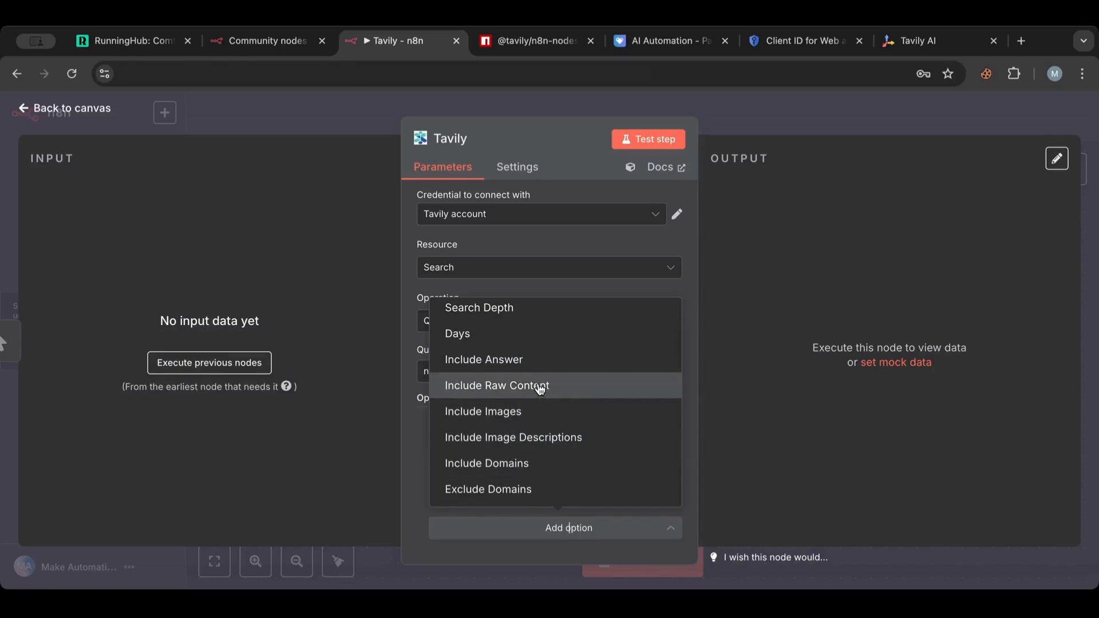
{"action": "scroll", "coordinate": [539, 388], "scroll_direction": "up", "scroll_amount": 1}
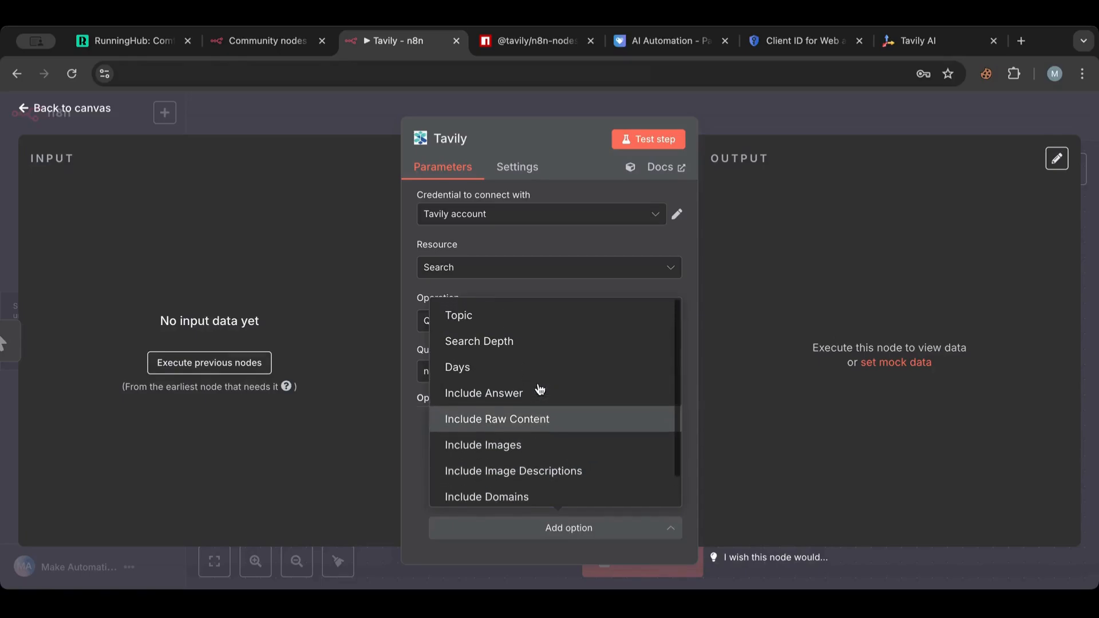
{"action": "left_click", "coordinate": [421, 456]}
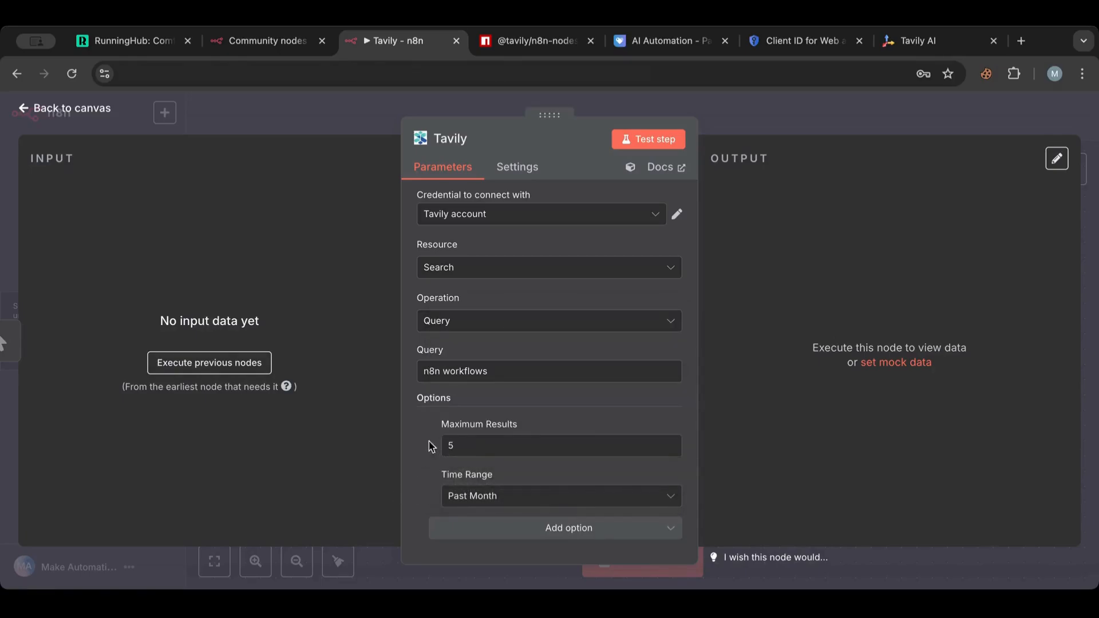
{"action": "left_click", "coordinate": [548, 529]}
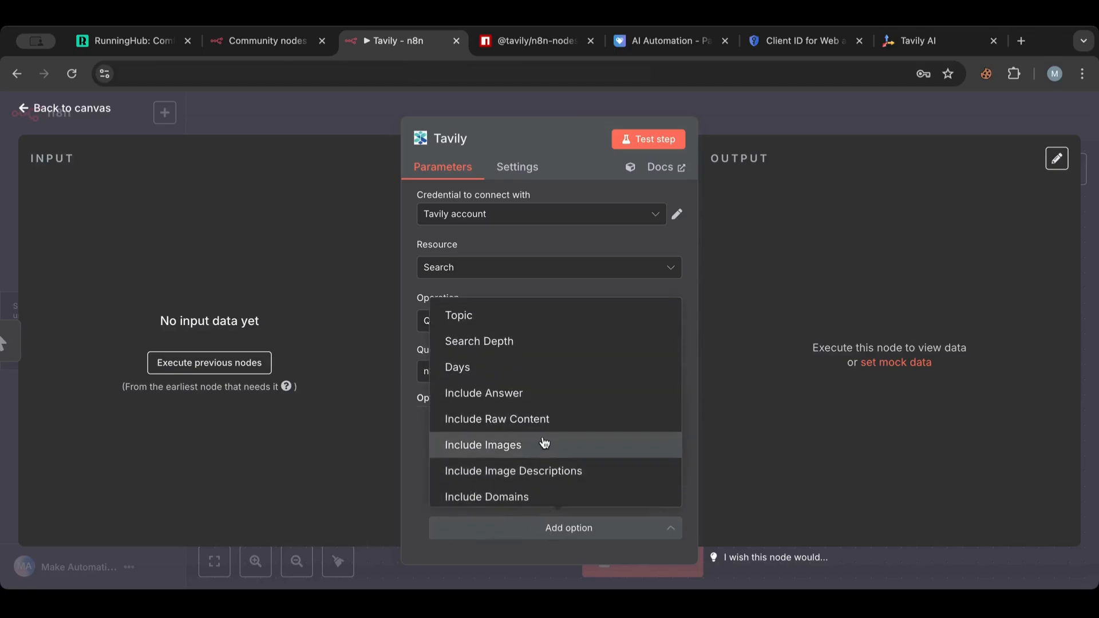
{"action": "scroll", "coordinate": [515, 444], "scroll_direction": "down", "scroll_amount": 1}
{"action": "scroll", "coordinate": [515, 444], "scroll_direction": "up", "scroll_amount": 1}
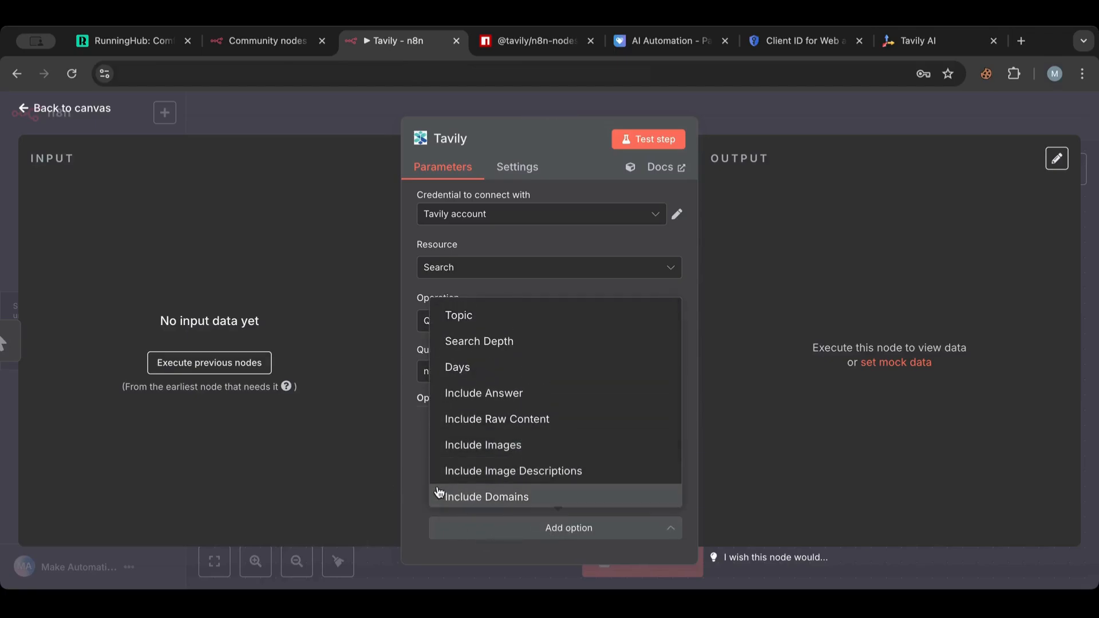
{"action": "left_click", "coordinate": [486, 338]}
{"action": "scroll", "coordinate": [489, 384], "scroll_direction": "down", "scroll_amount": 1}
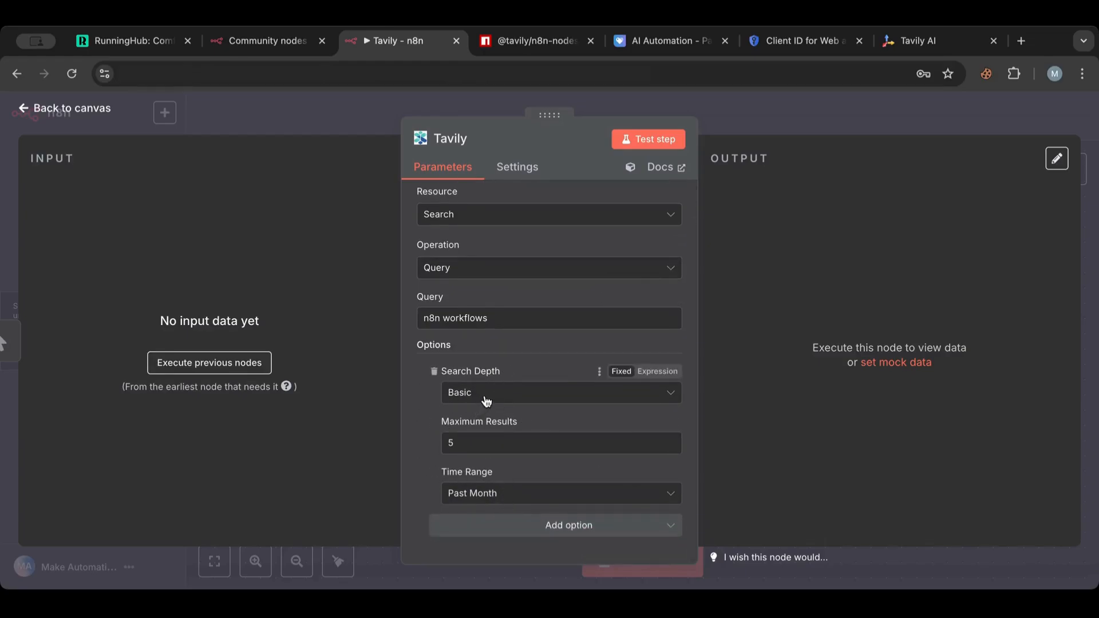
{"action": "left_click", "coordinate": [482, 401]}
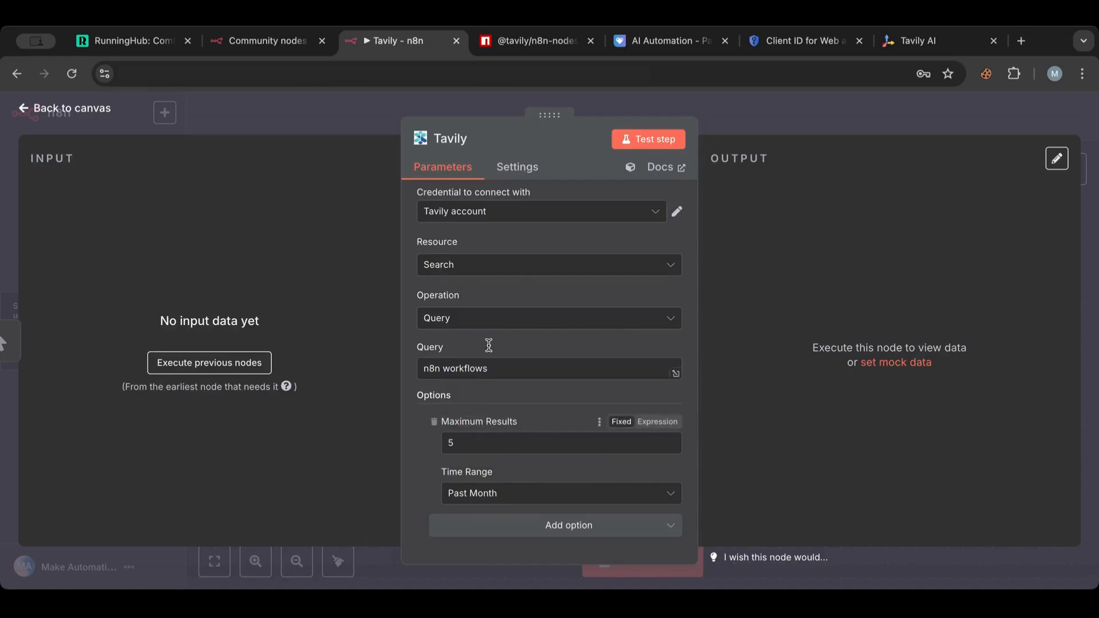
- Test the Tavily node, set its Time Range option to Any Time, and test it again
{"action": "left_click", "coordinate": [658, 137]}
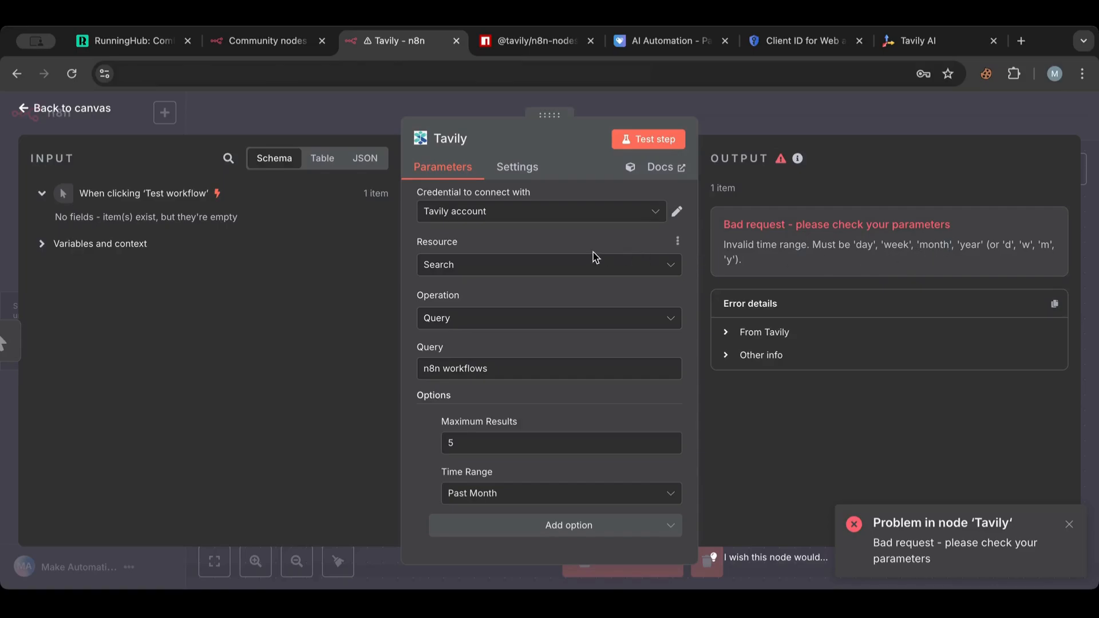
{"action": "left_click", "coordinate": [508, 494]}
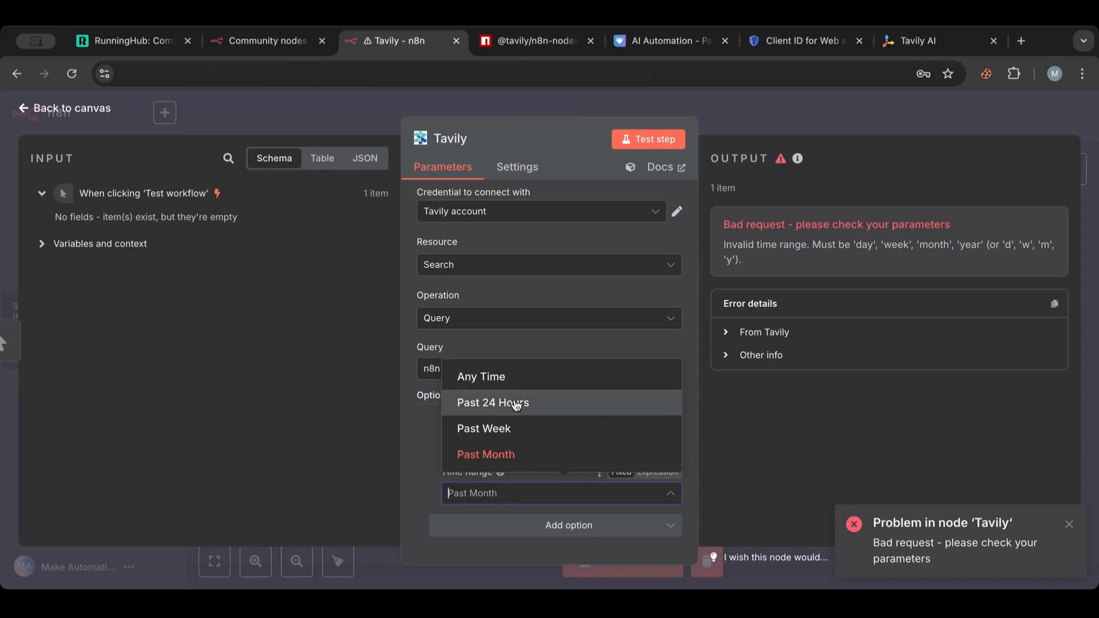
{"action": "left_click", "coordinate": [424, 485]}
{"action": "left_click", "coordinate": [460, 497]}
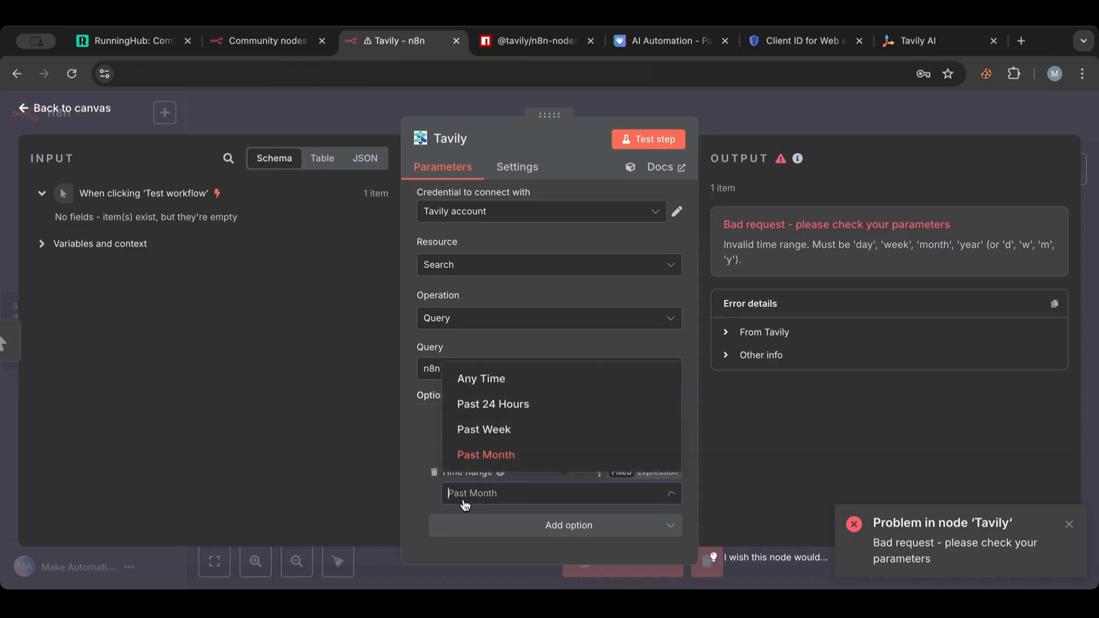
{"action": "left_click", "coordinate": [470, 391]}
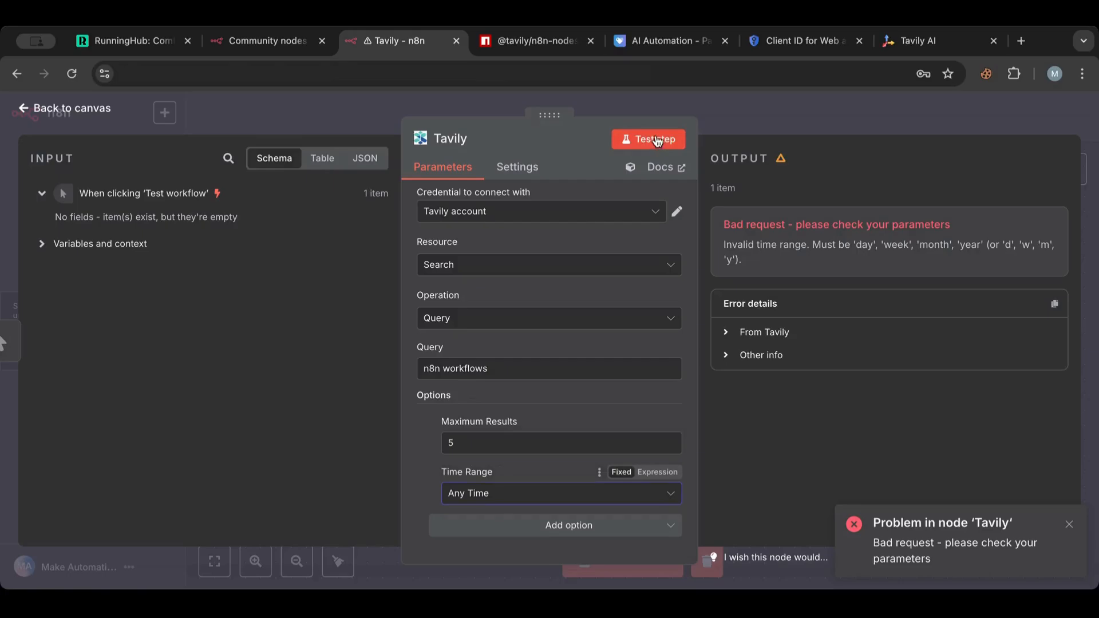
{"action": "left_click", "coordinate": [654, 138]}
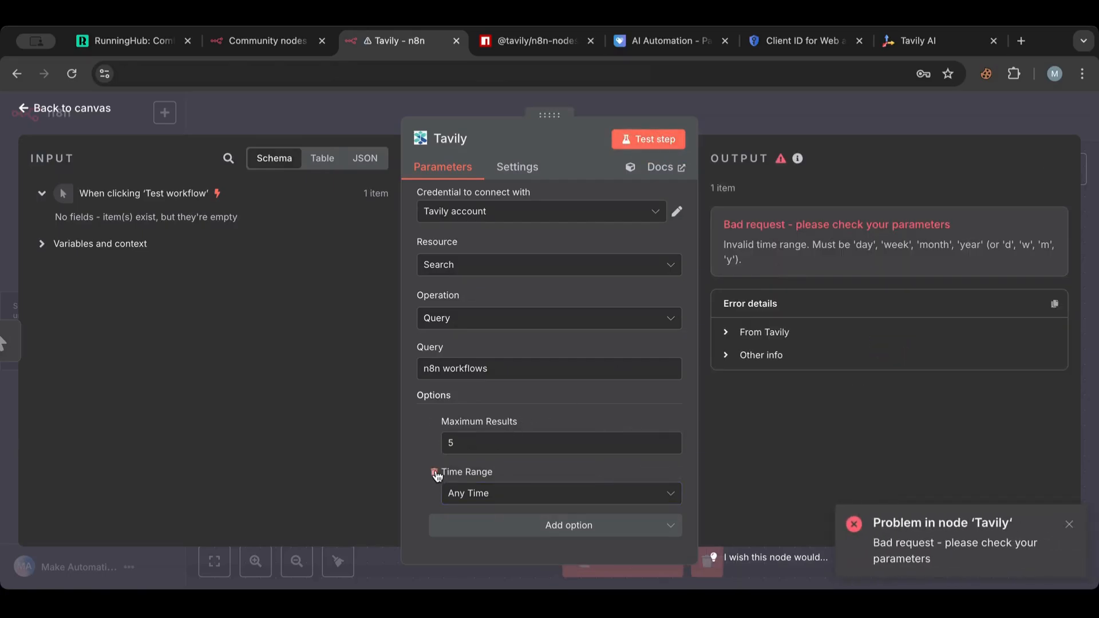
- Set the Tavily node's Time Range to the expression "month", copied from the error text, and test the node
{"action": "double_click", "coordinate": [933, 248]}
{"action": "key", "text": "ctrl+c"}
{"action": "left_click", "coordinate": [672, 472]}
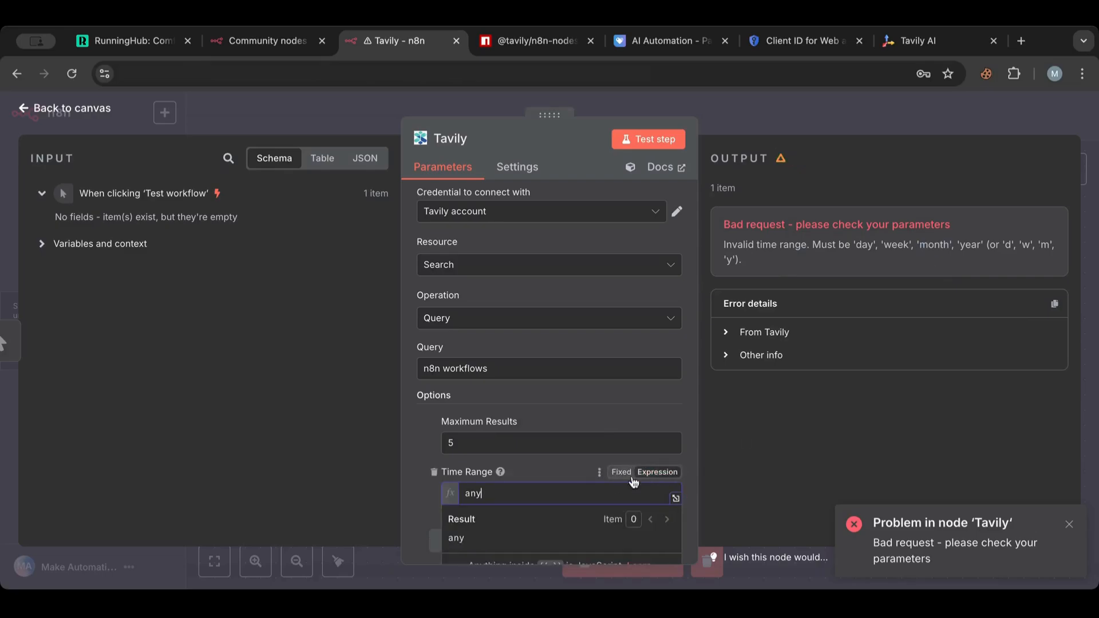
{"action": "key", "text": "ctrl+a"}
{"action": "key", "text": "ctrl+v"}
{"action": "left_click", "coordinate": [561, 476]}
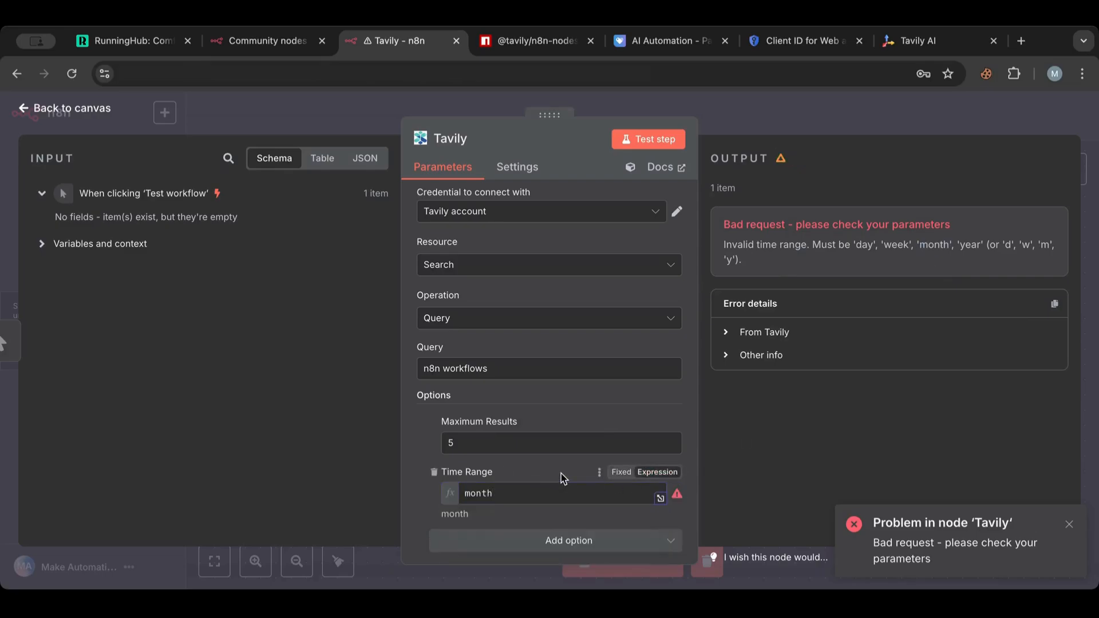
{"action": "left_click", "coordinate": [644, 140]}
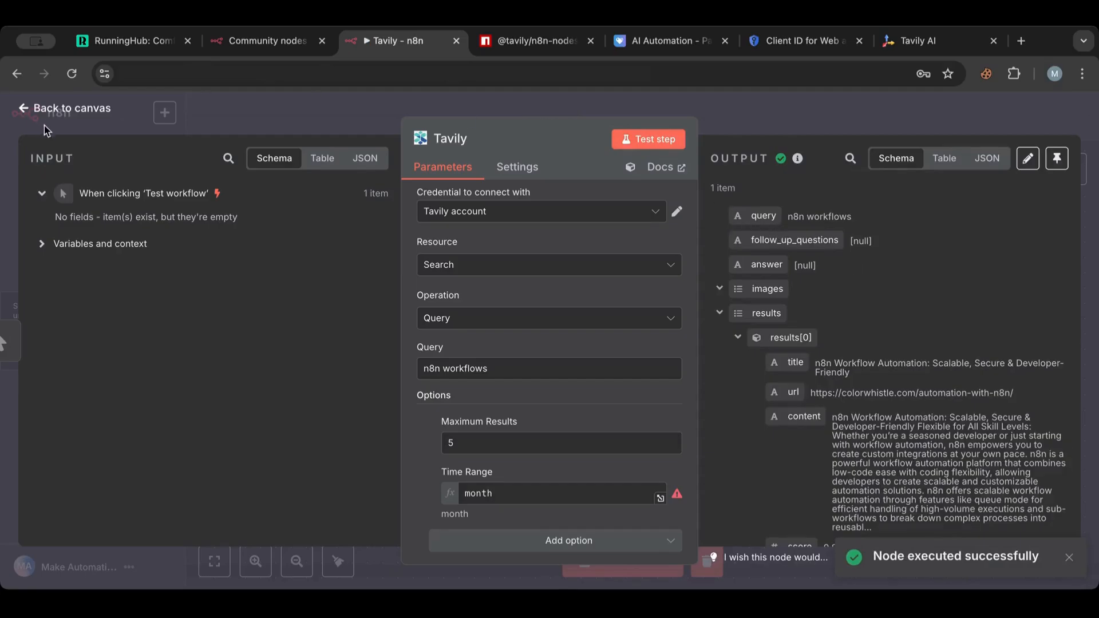
- Examine the titles, URLs and content of the returned "n8n workflows" search results in the Tavily node's output
{"action": "left_click", "coordinate": [51, 109]}
{"action": "double_click", "coordinate": [531, 297]}
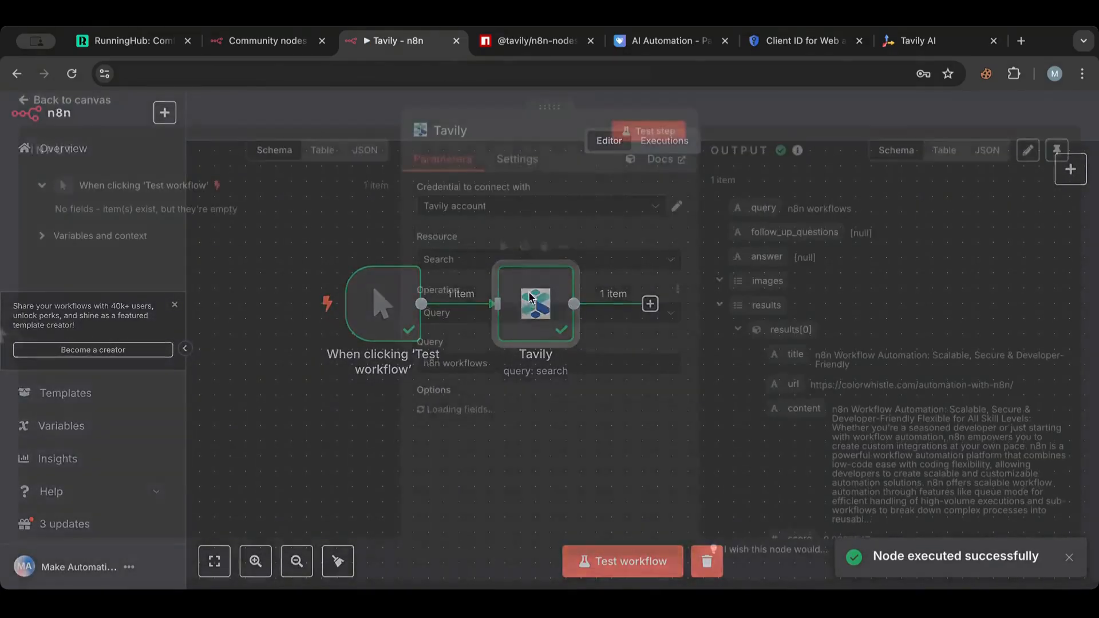
{"action": "scroll", "coordinate": [884, 275], "scroll_direction": "down", "scroll_amount": 2}
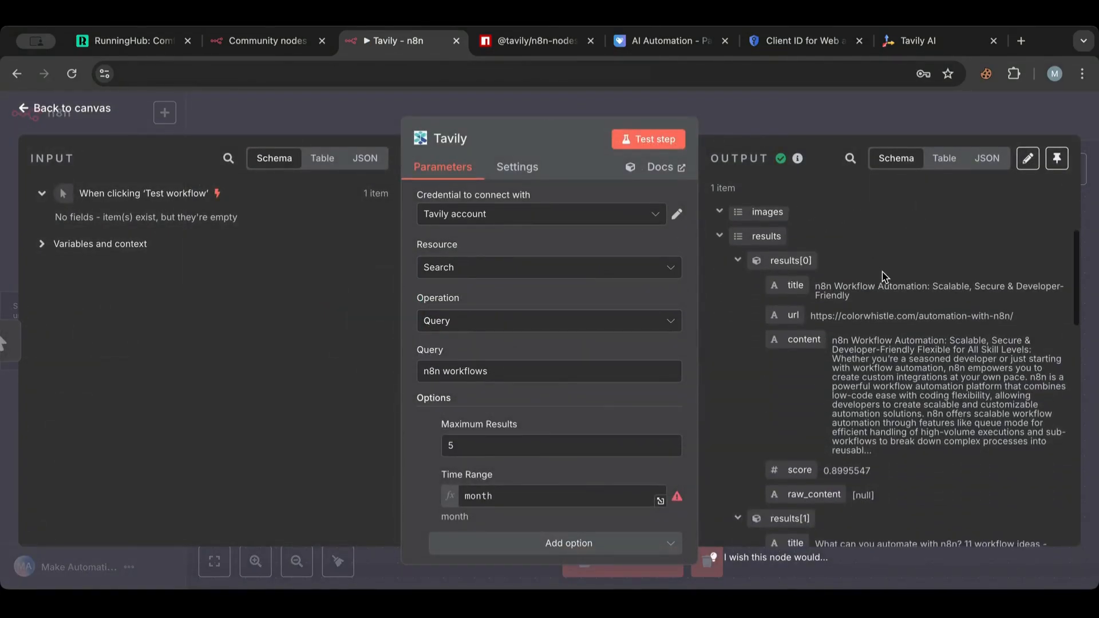
{"action": "left_click", "coordinate": [737, 263]}
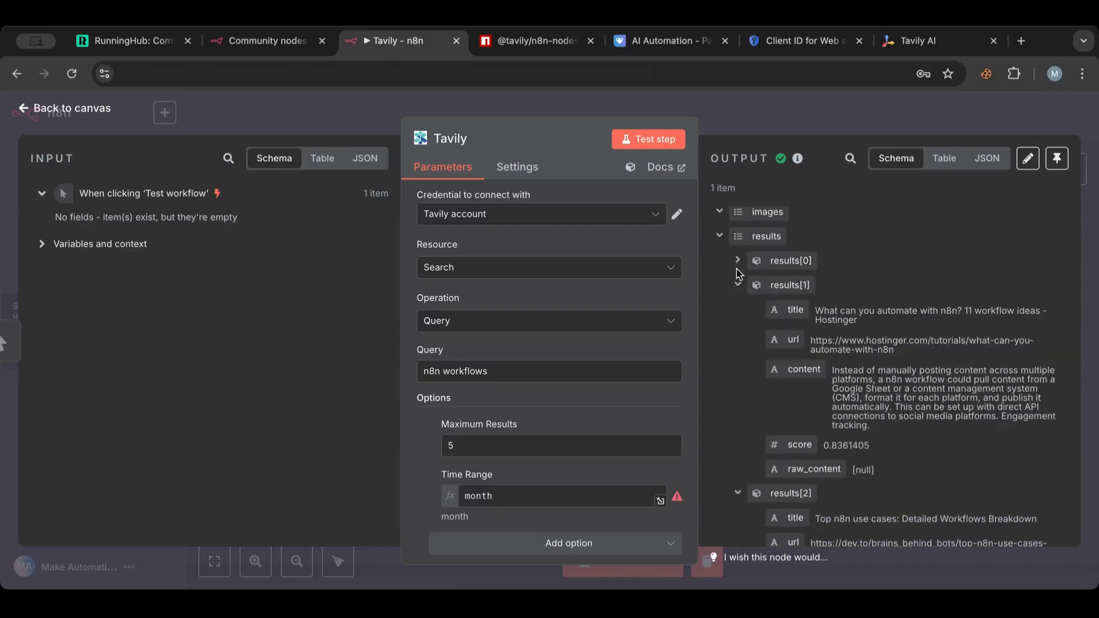
{"action": "left_click", "coordinate": [735, 264]}
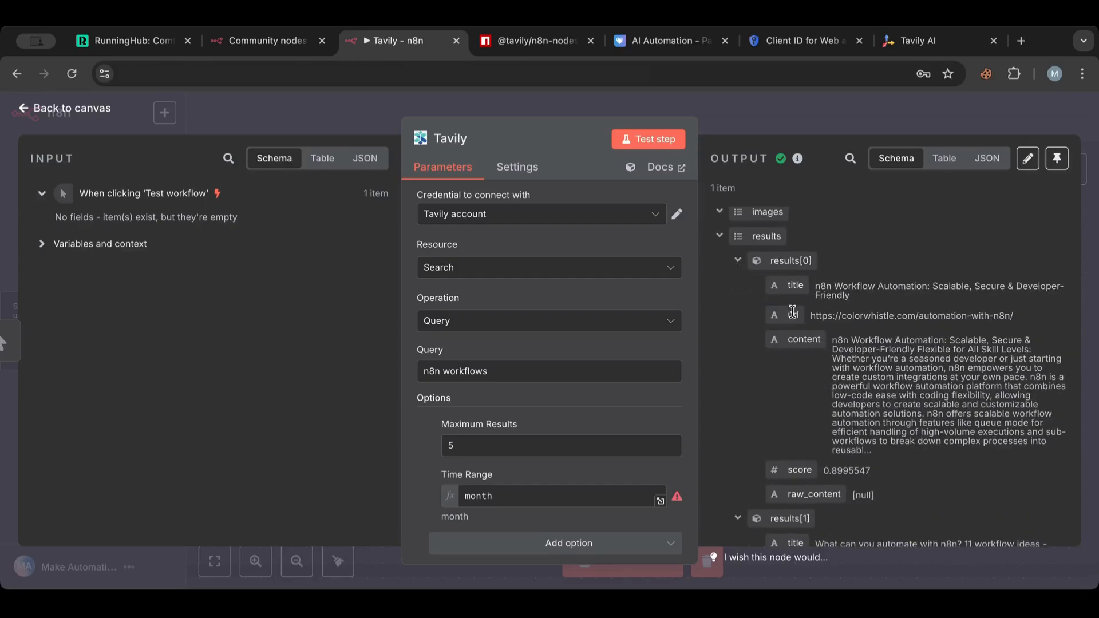
{"action": "scroll", "coordinate": [853, 321], "scroll_direction": "down", "scroll_amount": 3}
{"action": "scroll", "coordinate": [852, 369], "scroll_direction": "down", "scroll_amount": 6}
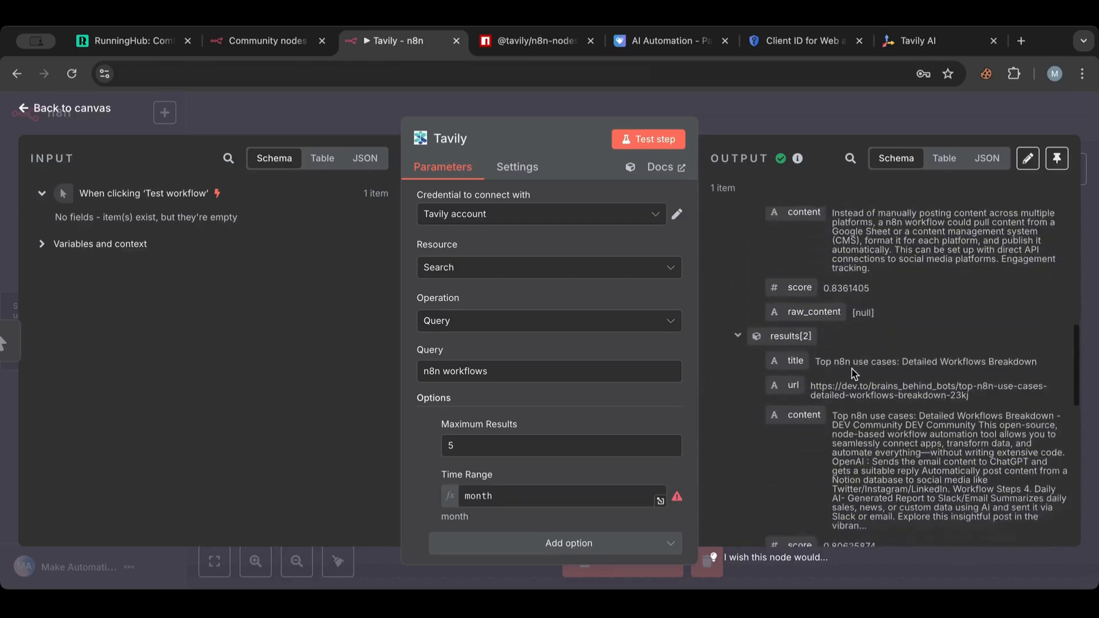
{"action": "scroll", "coordinate": [906, 416], "scroll_direction": "down", "scroll_amount": 5}
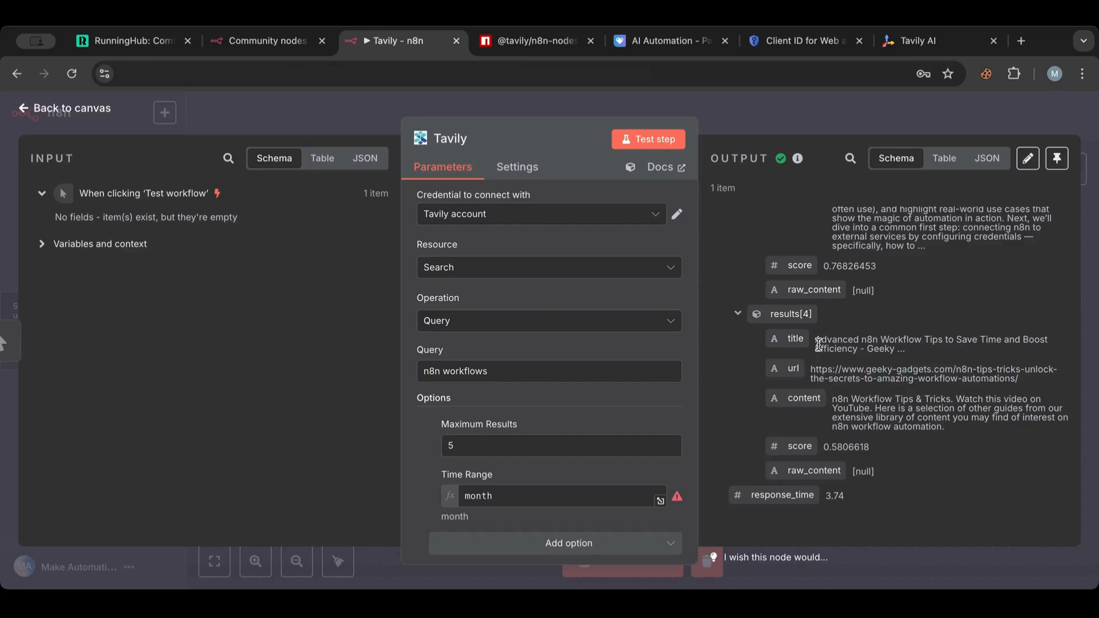
{"action": "left_click_drag", "start_coordinate": [818, 344], "coordinate": [899, 351]}
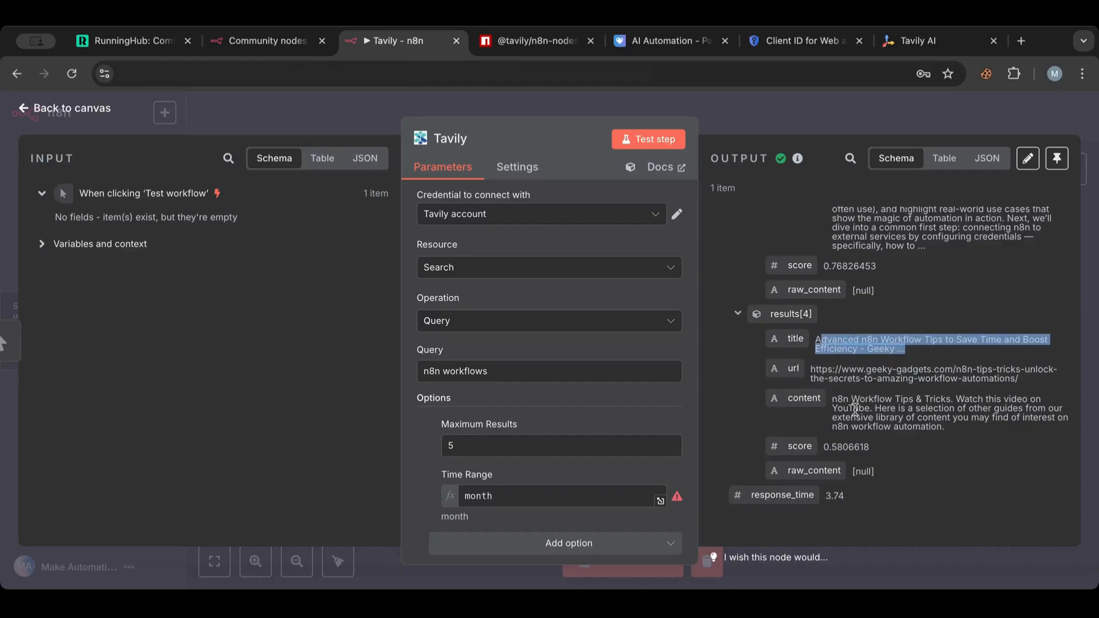
{"action": "left_click_drag", "start_coordinate": [836, 401], "coordinate": [969, 432]}
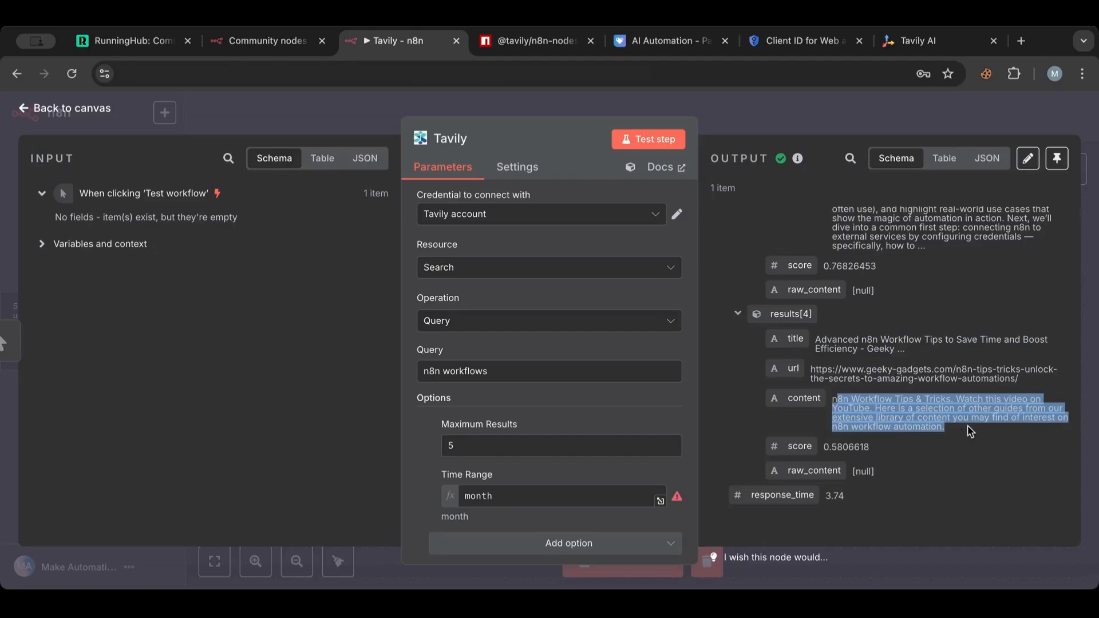
{"action": "scroll", "coordinate": [935, 423], "scroll_direction": "up", "scroll_amount": 10}
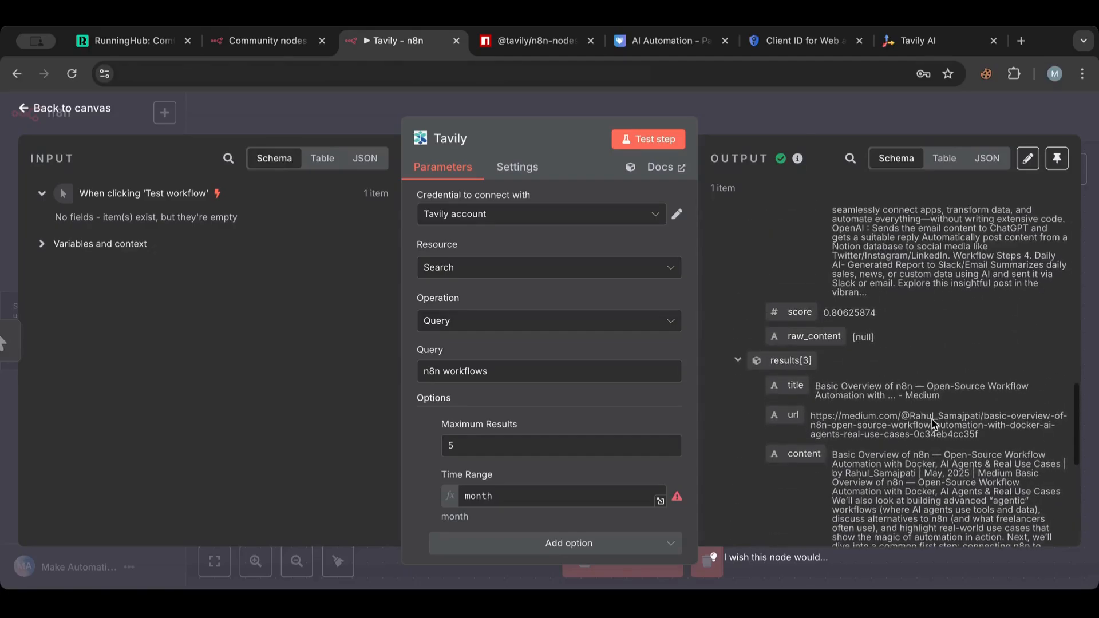
{"action": "scroll", "coordinate": [933, 424], "scroll_direction": "up", "scroll_amount": 2}
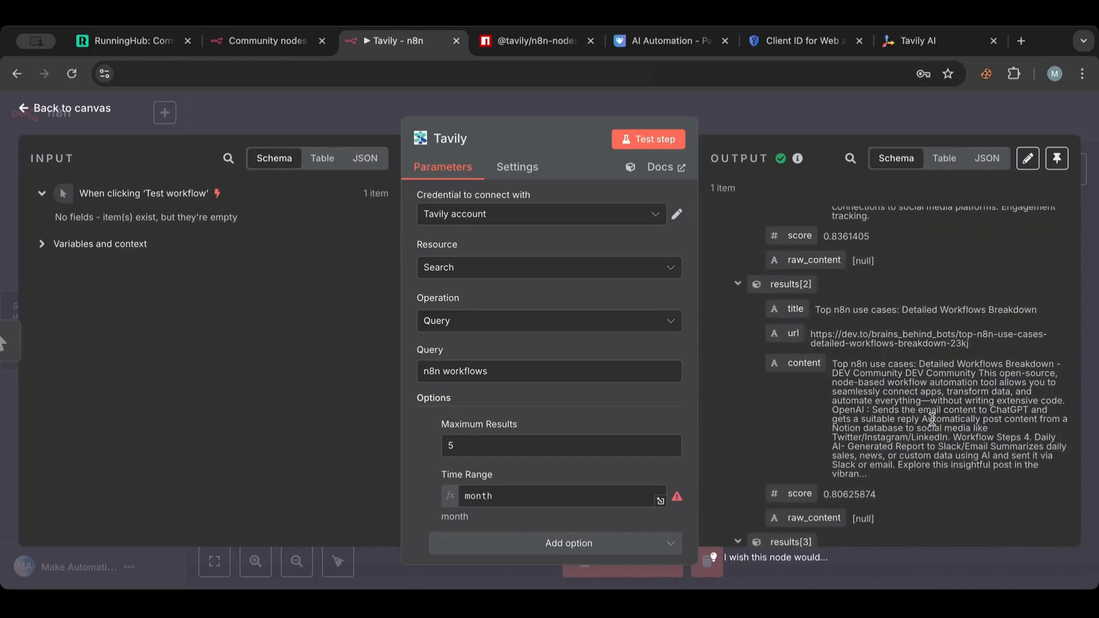
{"action": "scroll", "coordinate": [932, 423], "scroll_direction": "up", "scroll_amount": 5}
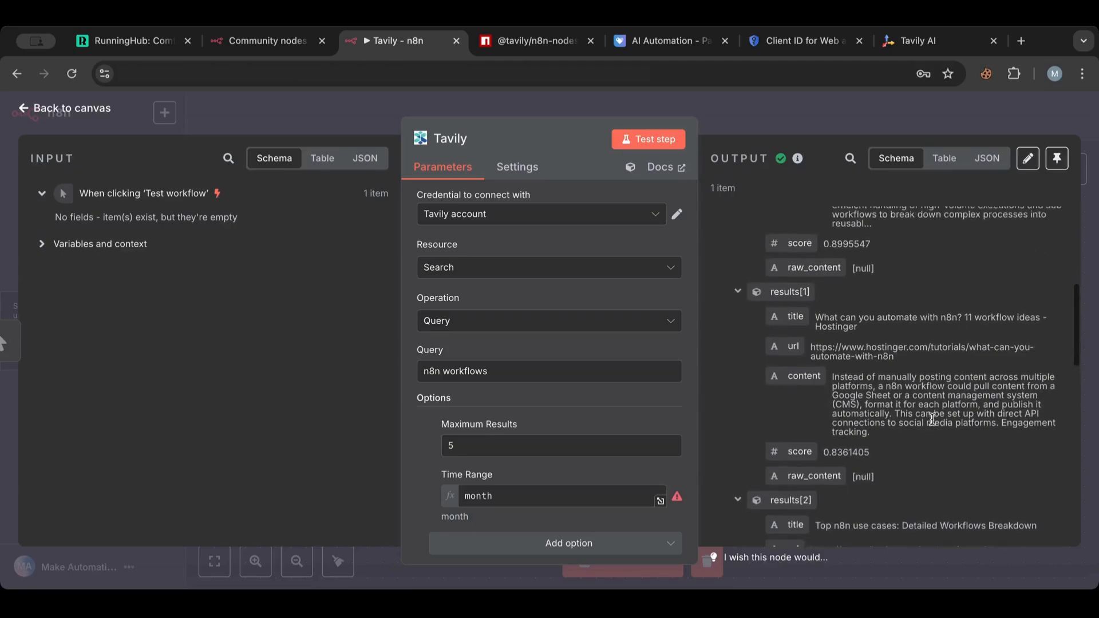
{"action": "scroll", "coordinate": [933, 425], "scroll_direction": "up", "scroll_amount": 4}
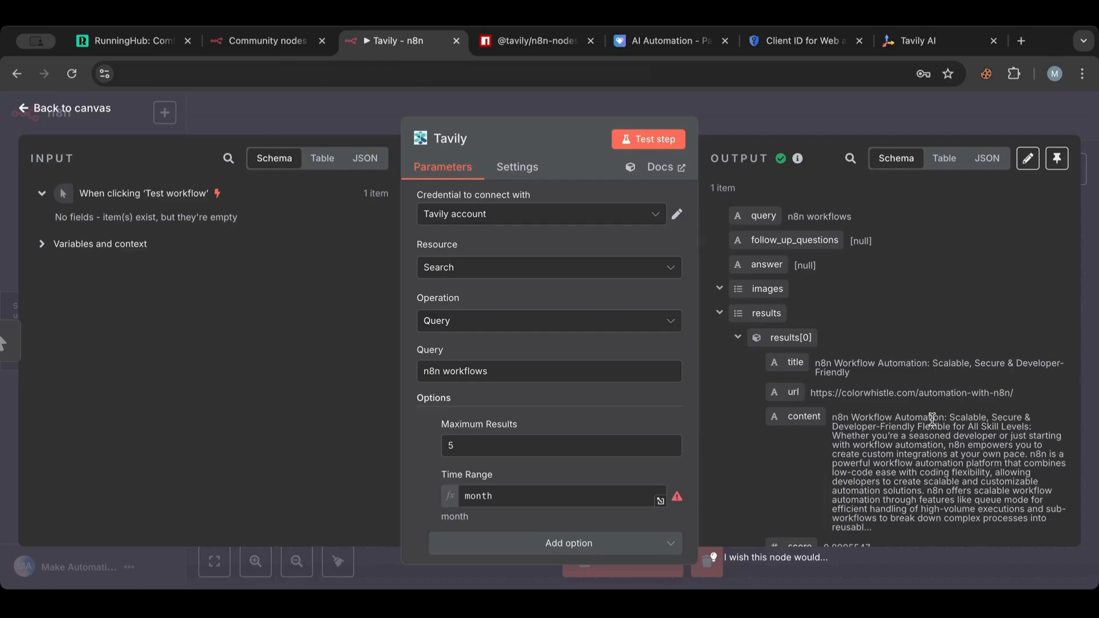
- Set the Tavily node's Maximum Results to 10 and its search query to "make.com workflows"
{"action": "left_click_drag", "start_coordinate": [457, 445], "coordinate": [385, 449]}
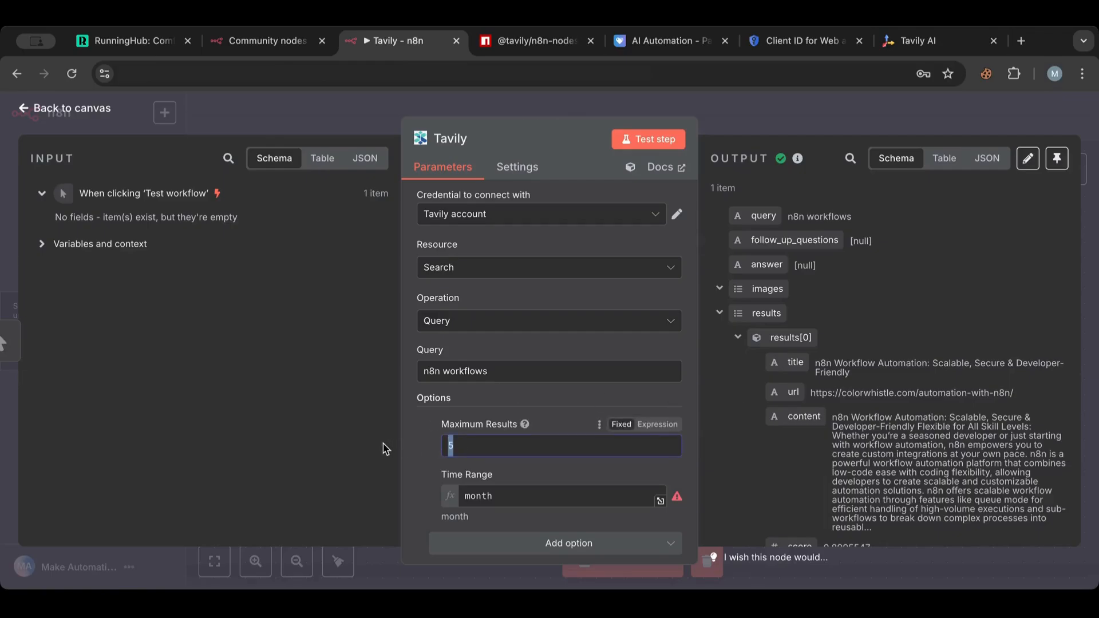
{"action": "type", "text": "10"}
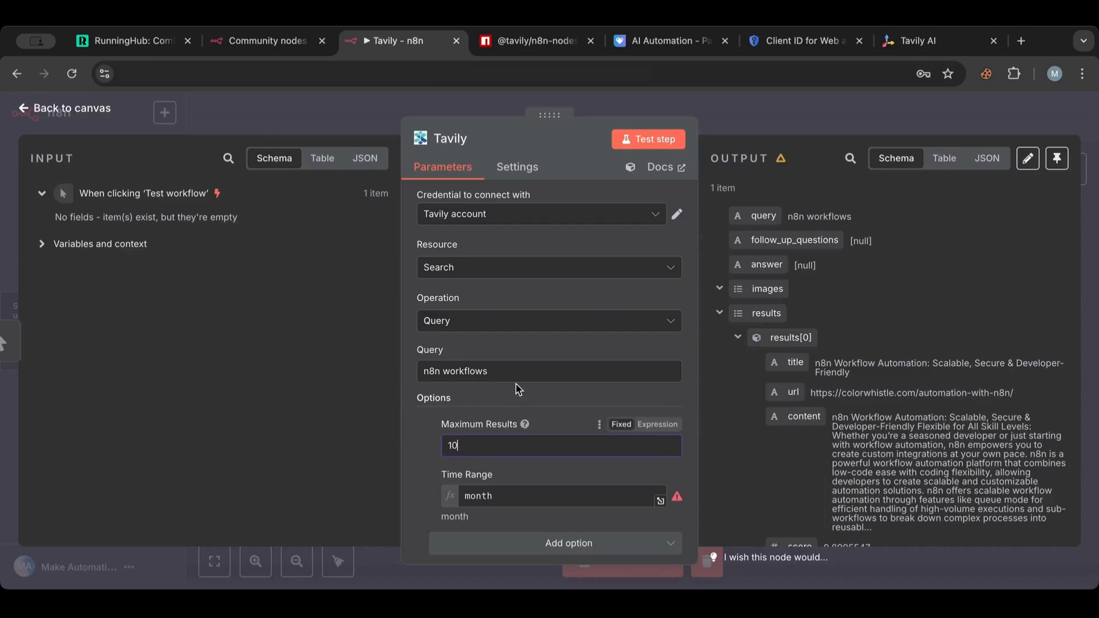
{"action": "double_click", "coordinate": [487, 372]}
{"action": "double_click", "coordinate": [430, 374]}
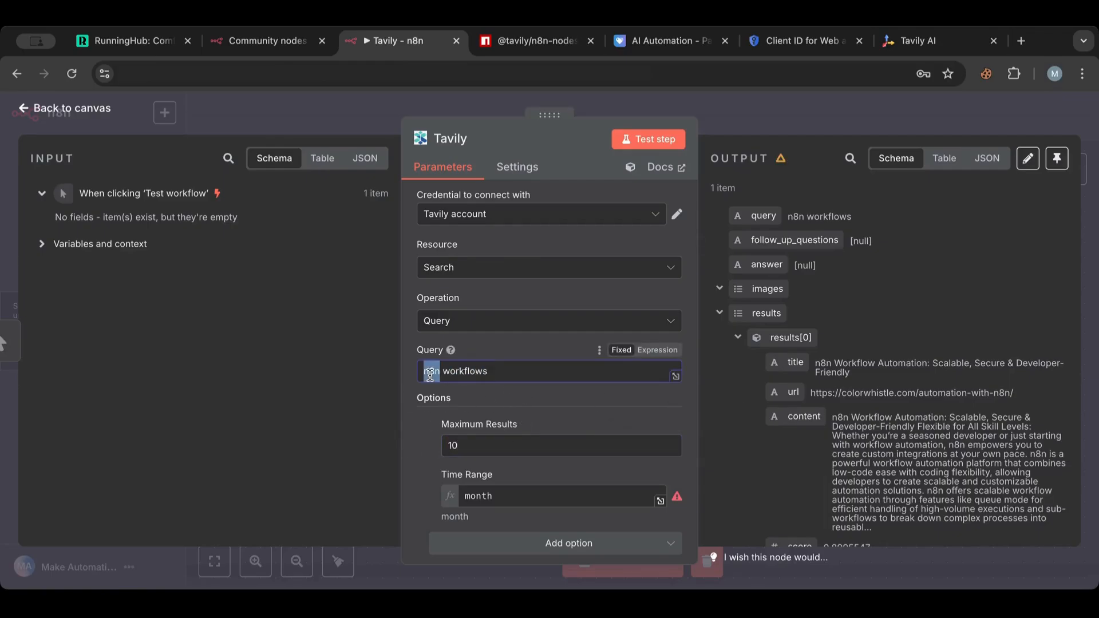
{"action": "type", "text": "make.com"}
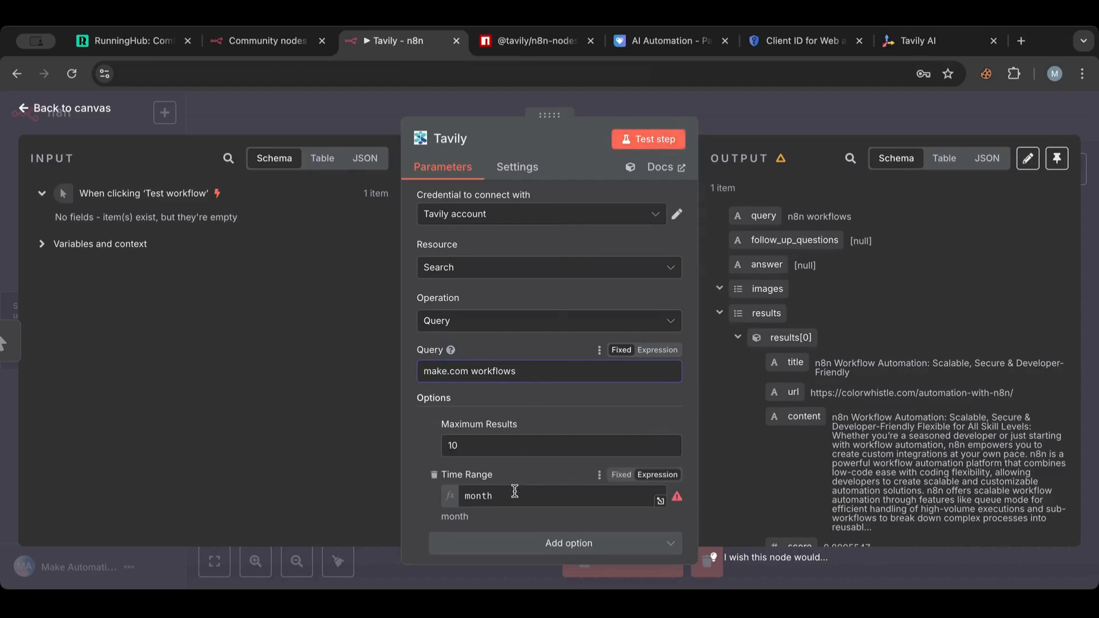
- Remove the Time Range option from the Tavily node and test the node
{"action": "left_click", "coordinate": [434, 474]}
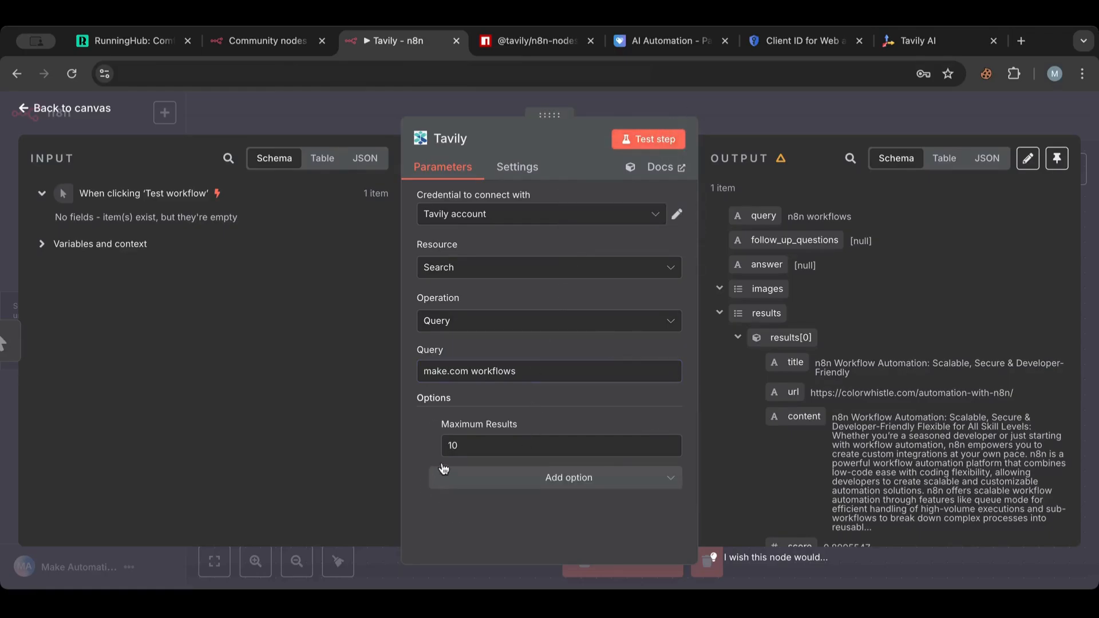
{"action": "left_click", "coordinate": [653, 135]}
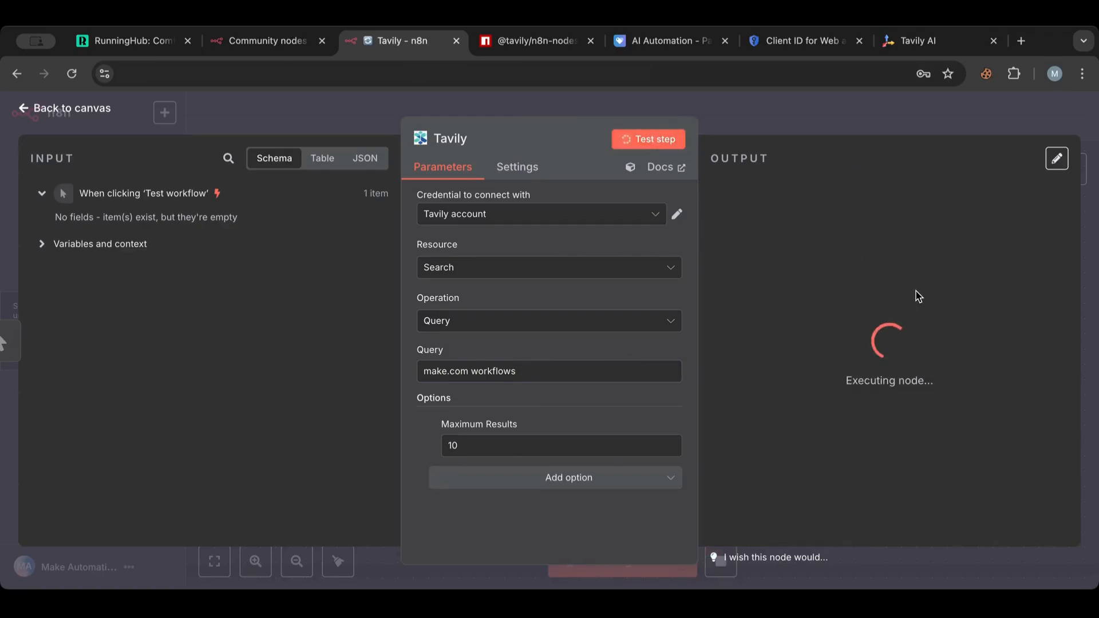
- Examine the titles, URLs and content of the returned "make.com workflows" search results in the Tavily node's output
{"action": "scroll", "coordinate": [918, 296], "scroll_direction": "down", "scroll_amount": 20}
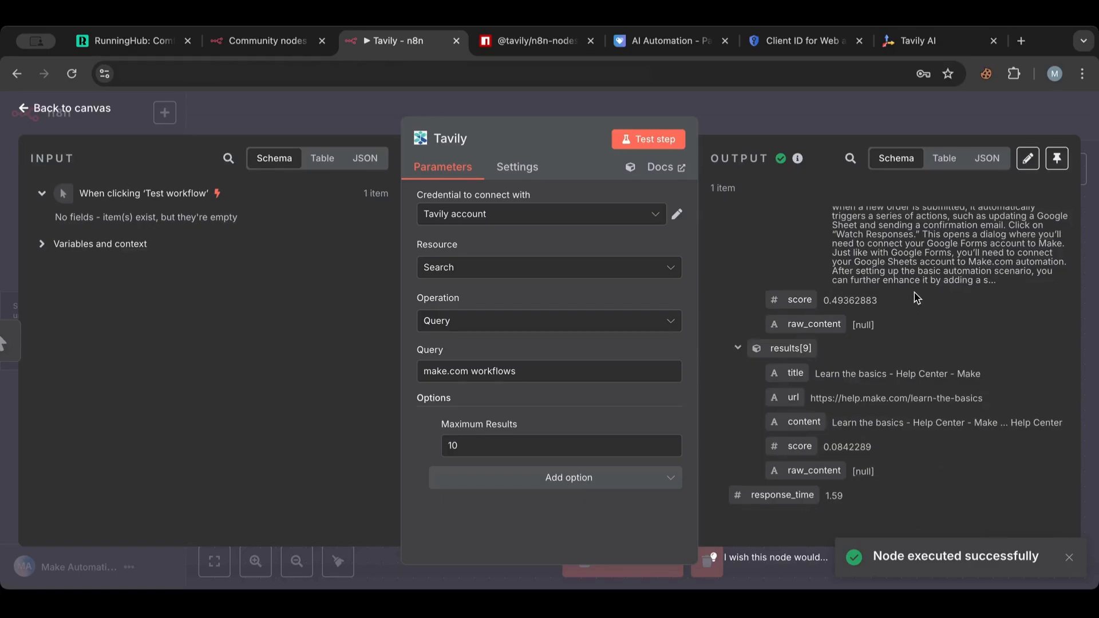
{"action": "scroll", "coordinate": [799, 341], "scroll_direction": "up", "scroll_amount": 20}
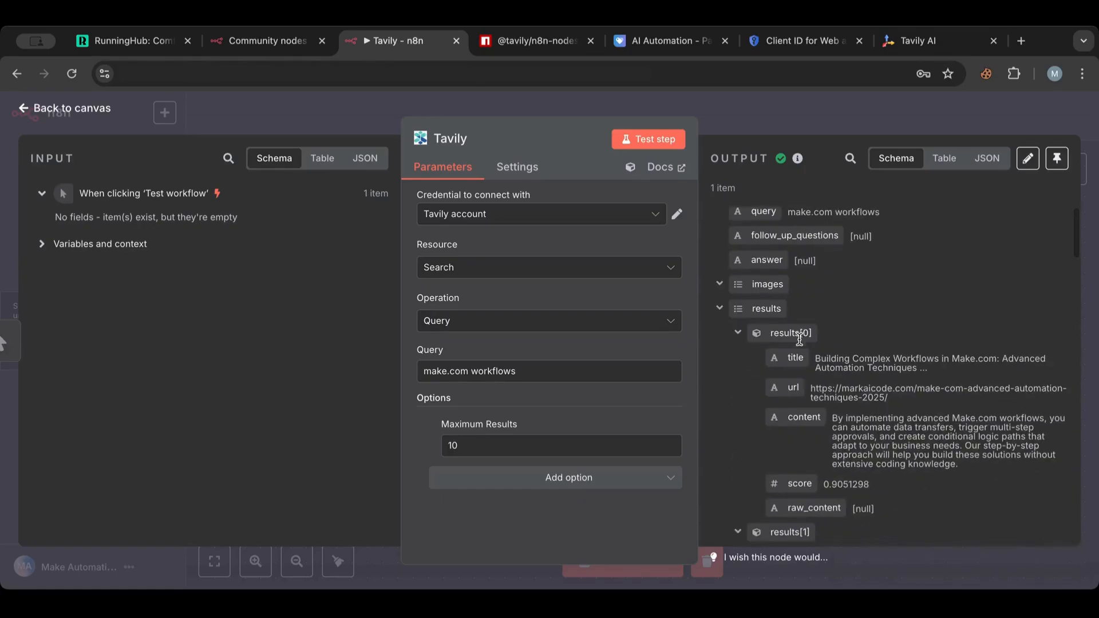
{"action": "scroll", "coordinate": [800, 340], "scroll_direction": "down", "scroll_amount": 1}
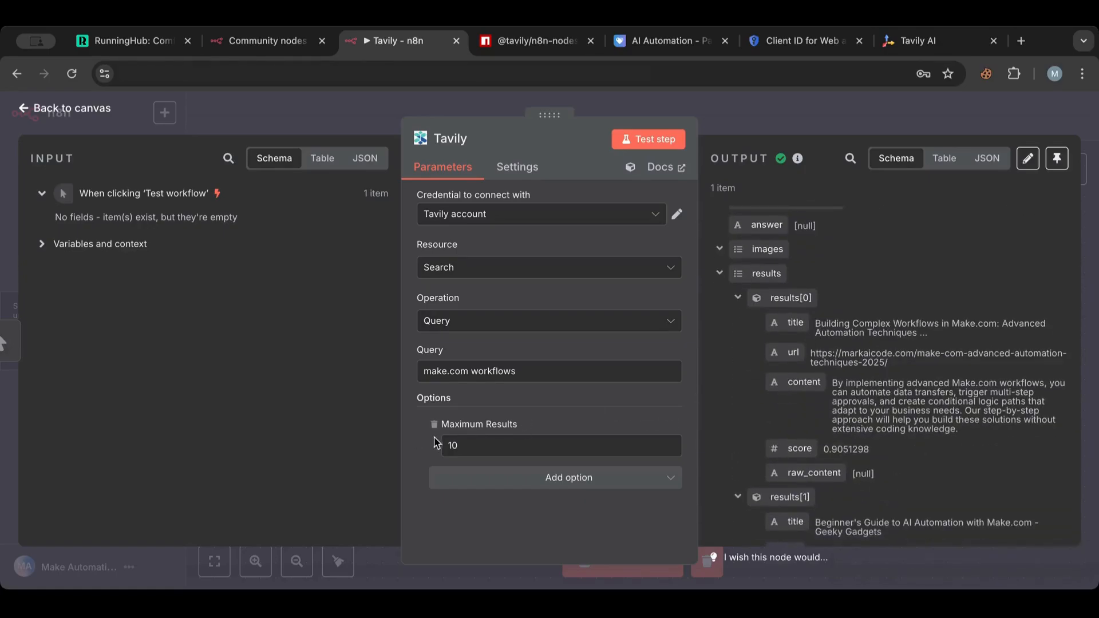
{"action": "left_click_drag", "start_coordinate": [461, 445], "coordinate": [427, 452]}
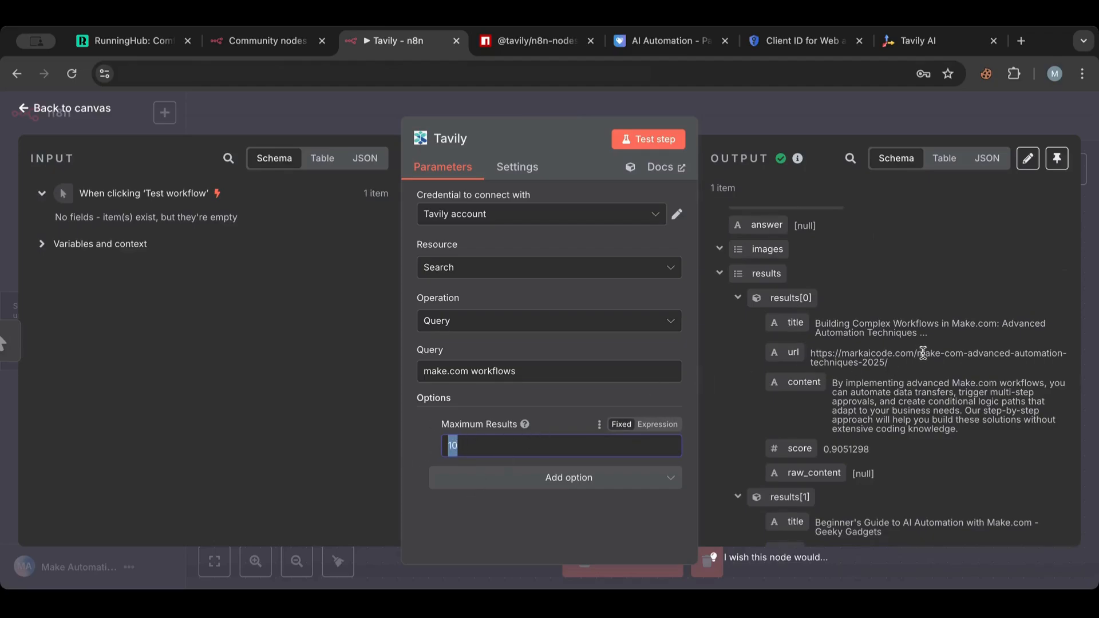
{"action": "scroll", "coordinate": [922, 353], "scroll_direction": "down", "scroll_amount": 4}
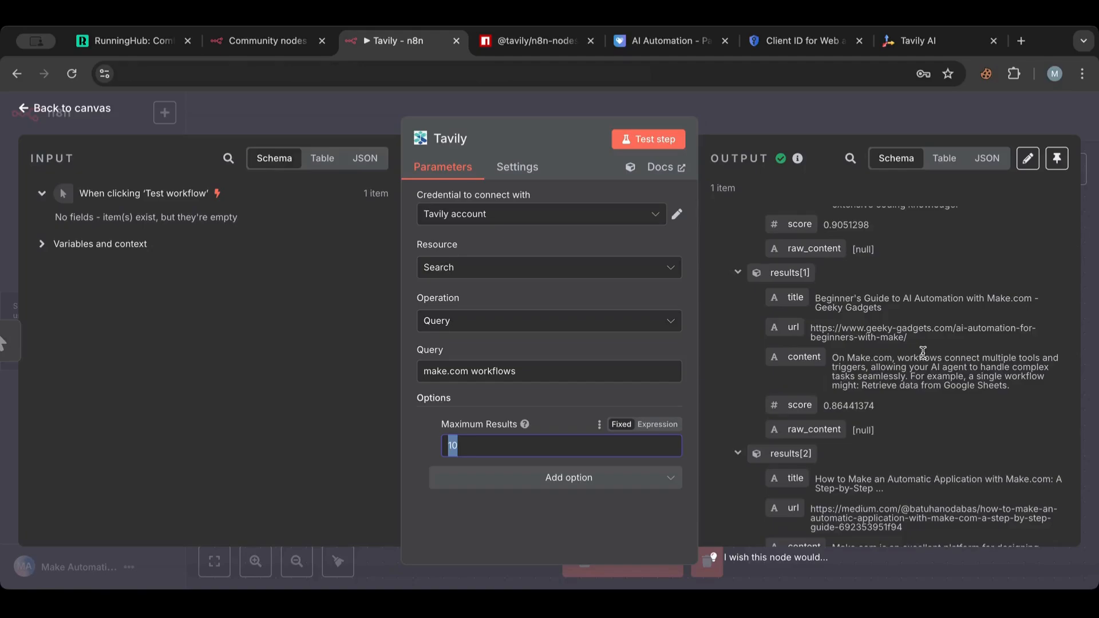
{"action": "scroll", "coordinate": [922, 352], "scroll_direction": "down", "scroll_amount": 3}
{"action": "scroll", "coordinate": [922, 352], "scroll_direction": "up", "scroll_amount": 2}
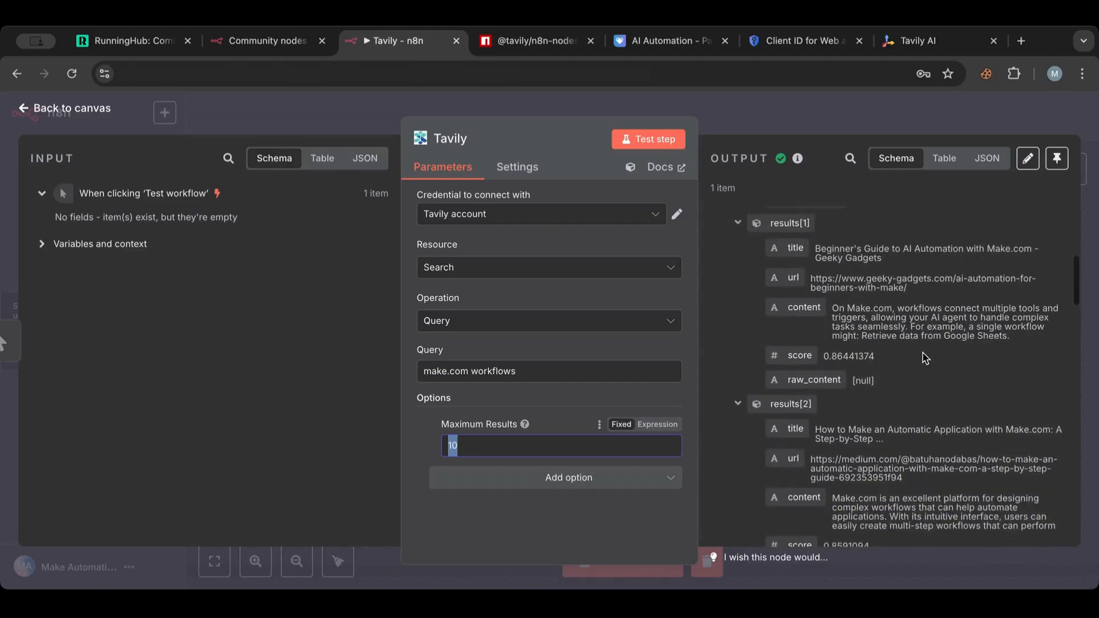
{"action": "scroll", "coordinate": [925, 358], "scroll_direction": "down", "scroll_amount": 3}
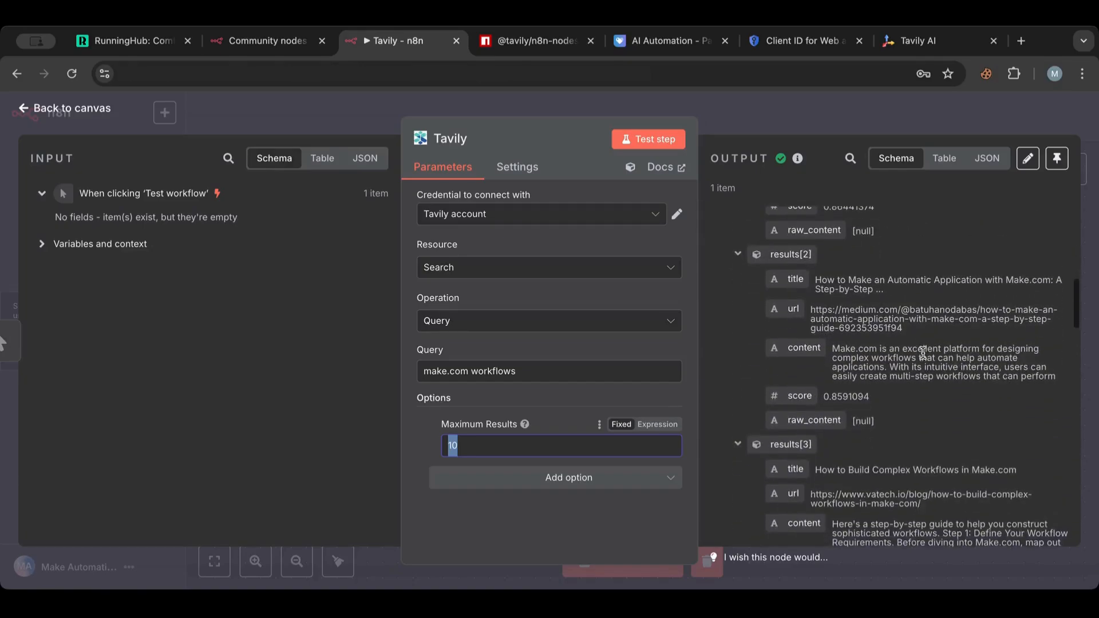
{"action": "scroll", "coordinate": [922, 353], "scroll_direction": "down", "scroll_amount": 5}
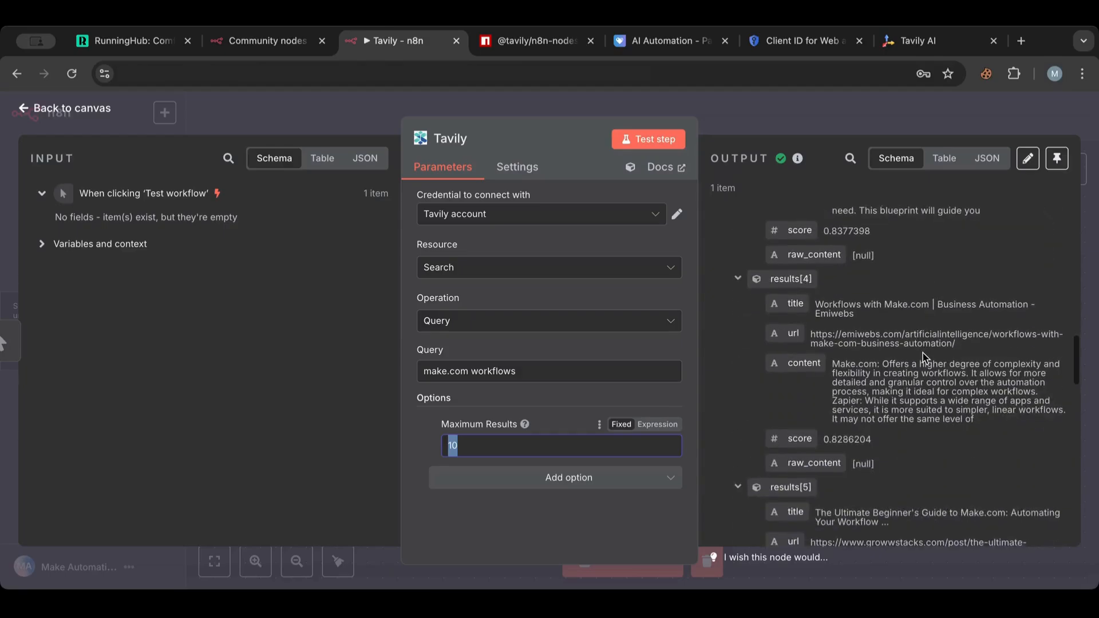
{"action": "scroll", "coordinate": [922, 353], "scroll_direction": "down", "scroll_amount": 4}
{"action": "scroll", "coordinate": [925, 357], "scroll_direction": "down", "scroll_amount": 3}
{"action": "scroll", "coordinate": [922, 355], "scroll_direction": "down", "scroll_amount": 3}
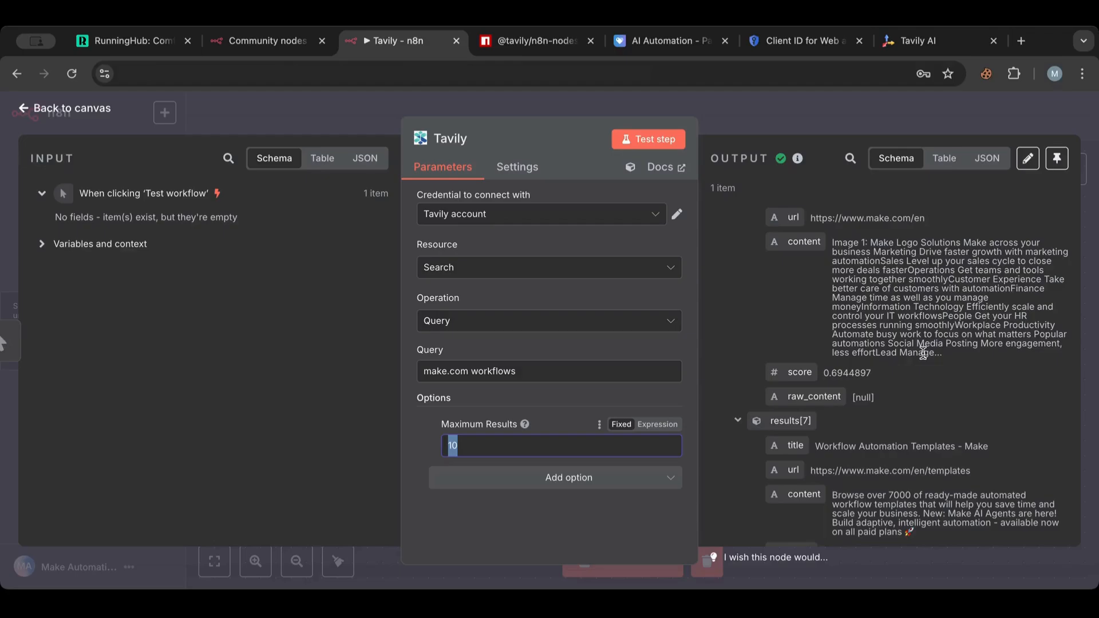
- Review the "make.com workflows" results from the first entry through the last in the Tavily node's output, and return to the canvas
{"action": "scroll", "coordinate": [923, 353], "scroll_direction": "down", "scroll_amount": 5}
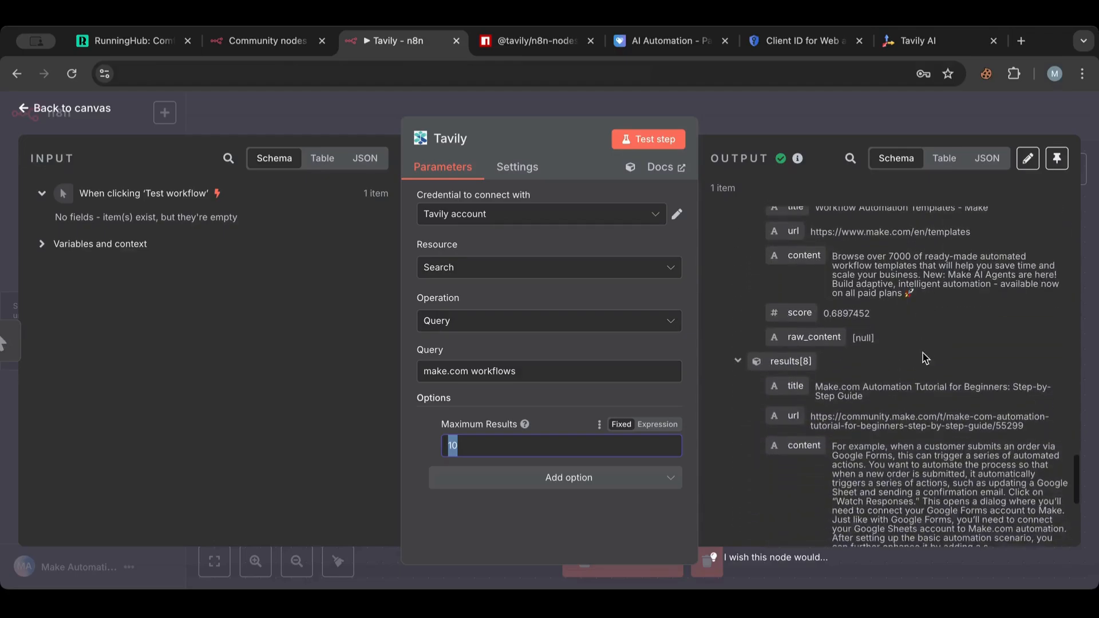
{"action": "scroll", "coordinate": [925, 357], "scroll_direction": "up", "scroll_amount": 15}
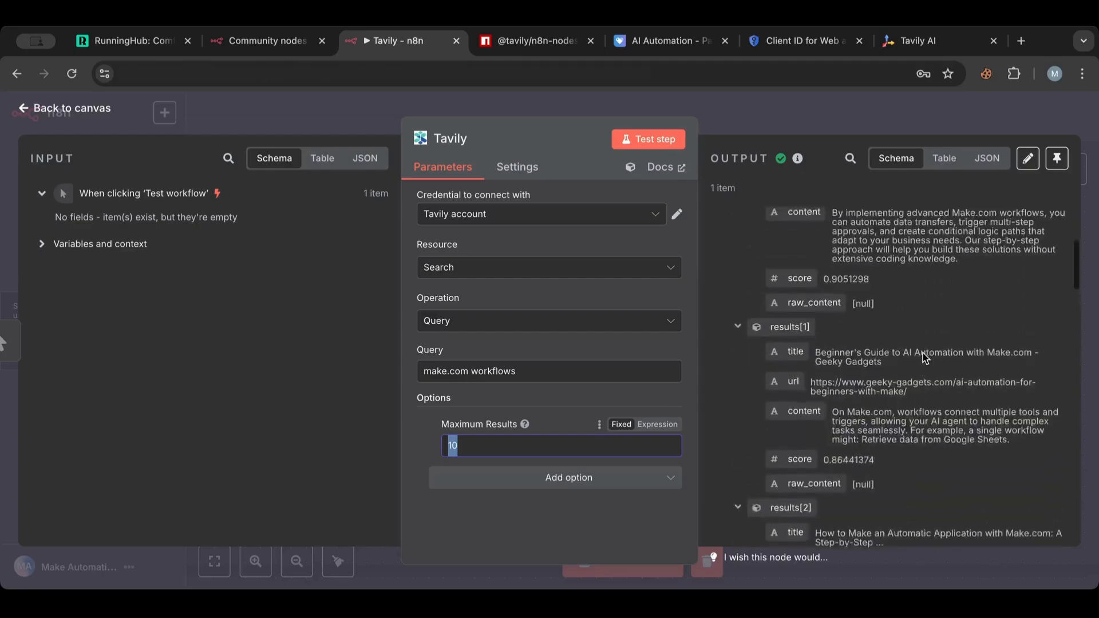
{"action": "scroll", "coordinate": [926, 358], "scroll_direction": "up", "scroll_amount": 4}
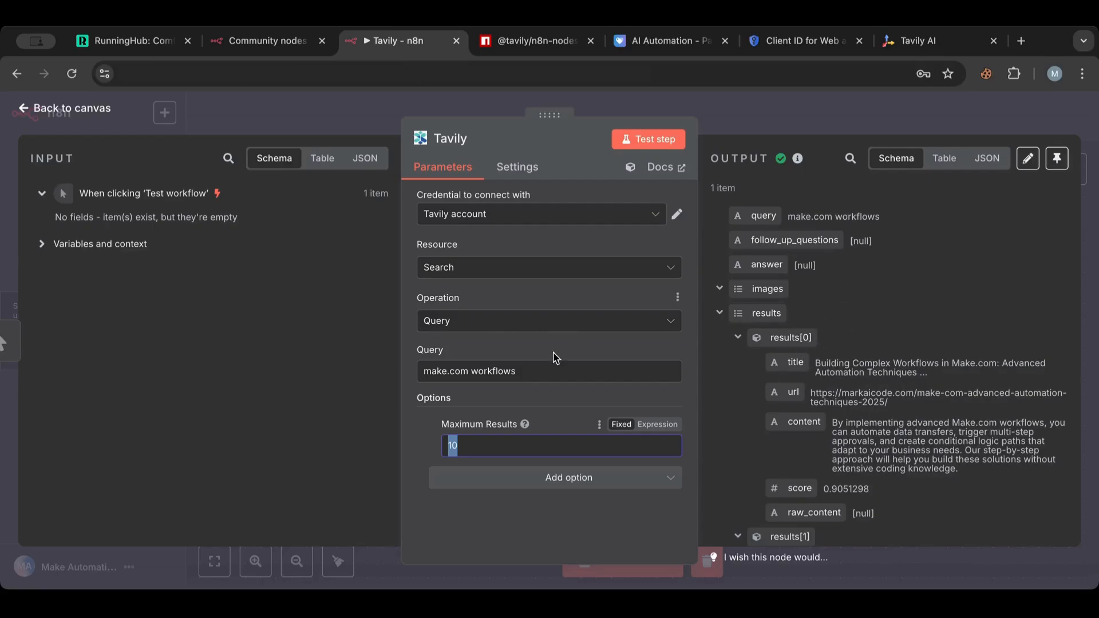
{"action": "scroll", "coordinate": [887, 325], "scroll_direction": "down", "scroll_amount": 7}
{"action": "scroll", "coordinate": [887, 325], "scroll_direction": "down", "scroll_amount": 10}
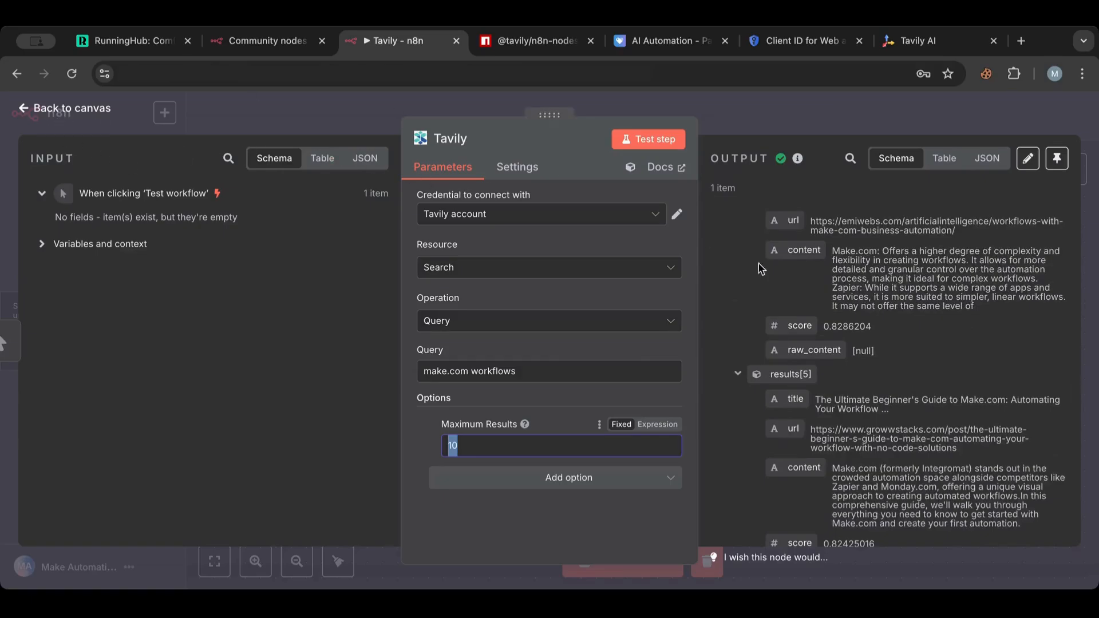
{"action": "scroll", "coordinate": [934, 382], "scroll_direction": "down", "scroll_amount": 14}
{"action": "scroll", "coordinate": [933, 377], "scroll_direction": "down", "scroll_amount": 1}
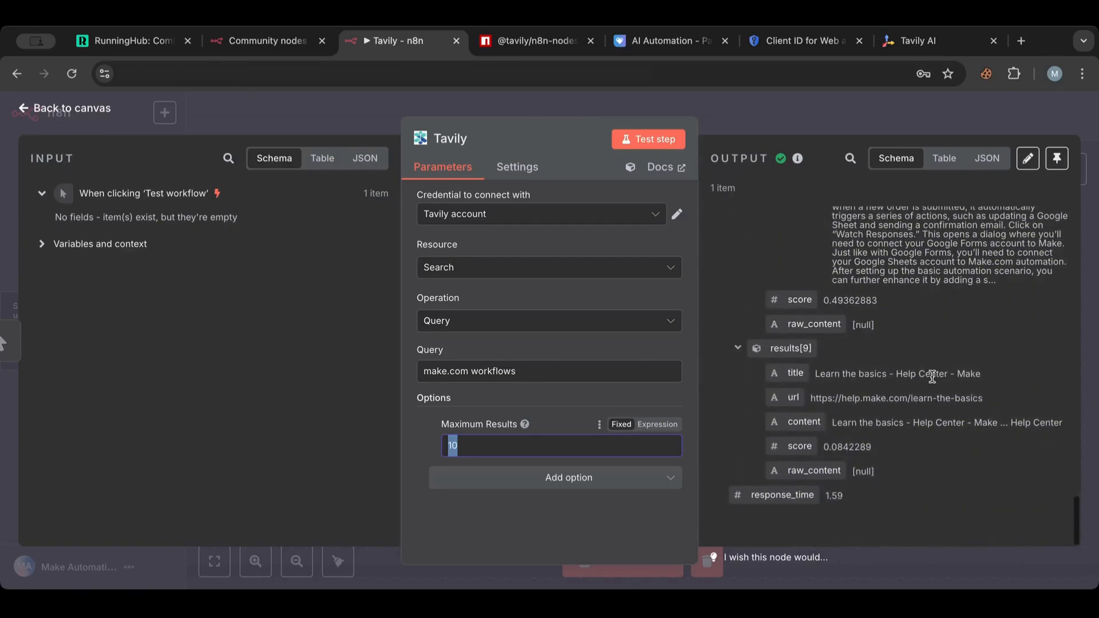
{"action": "left_click", "coordinate": [72, 112]}
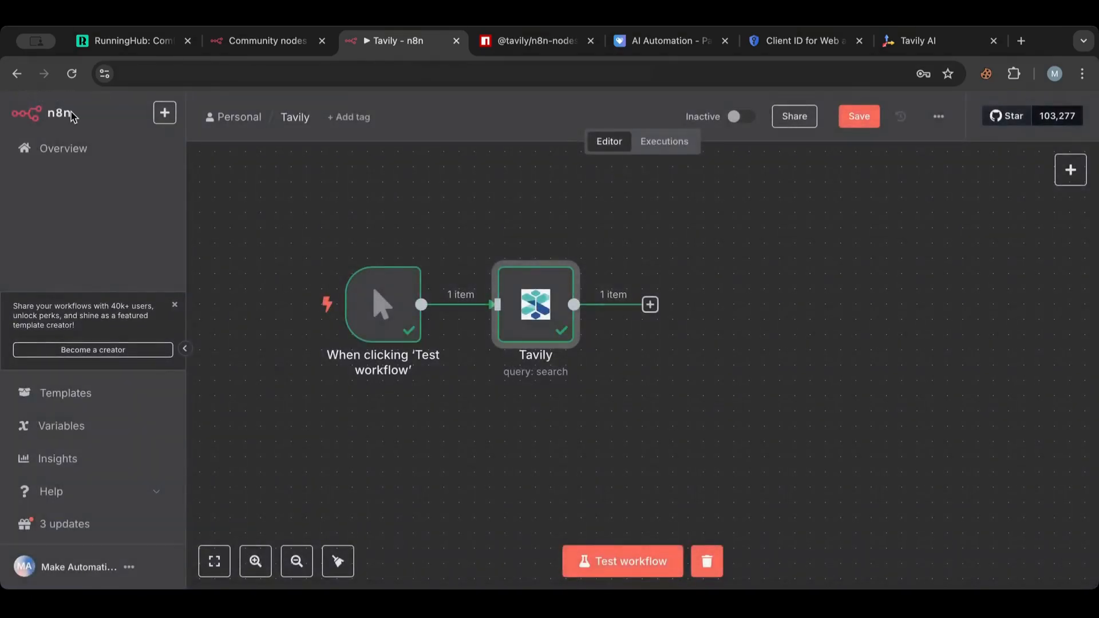
- Reopen the Tavily node to check its search settings, and move it farther away from the manual trigger node on the canvas
{"action": "double_click", "coordinate": [548, 318]}
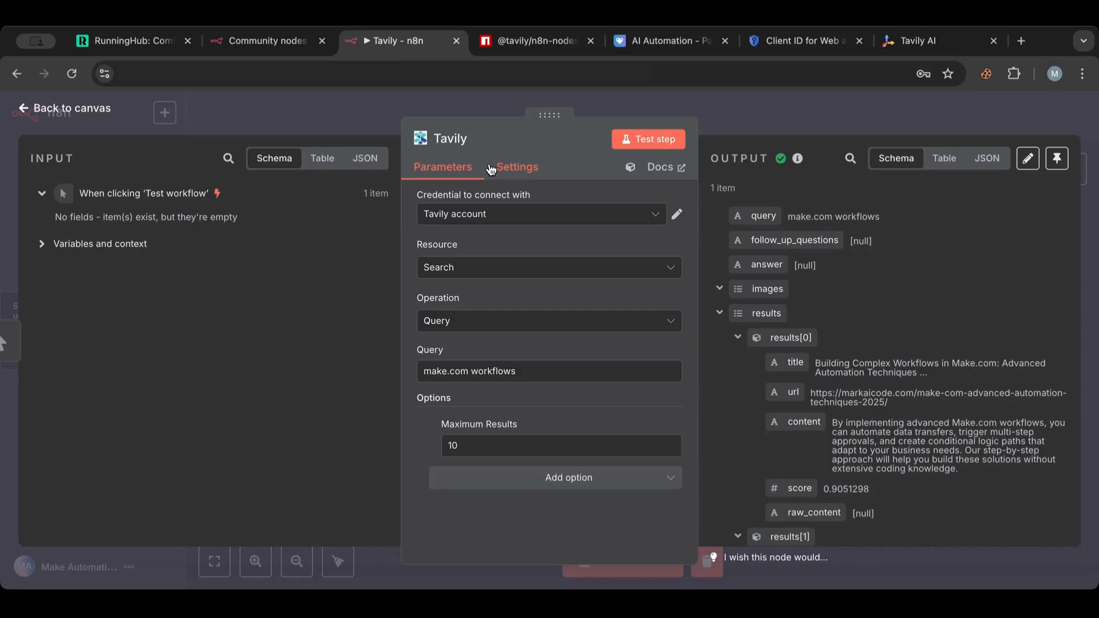
{"action": "left_click", "coordinate": [94, 109]}
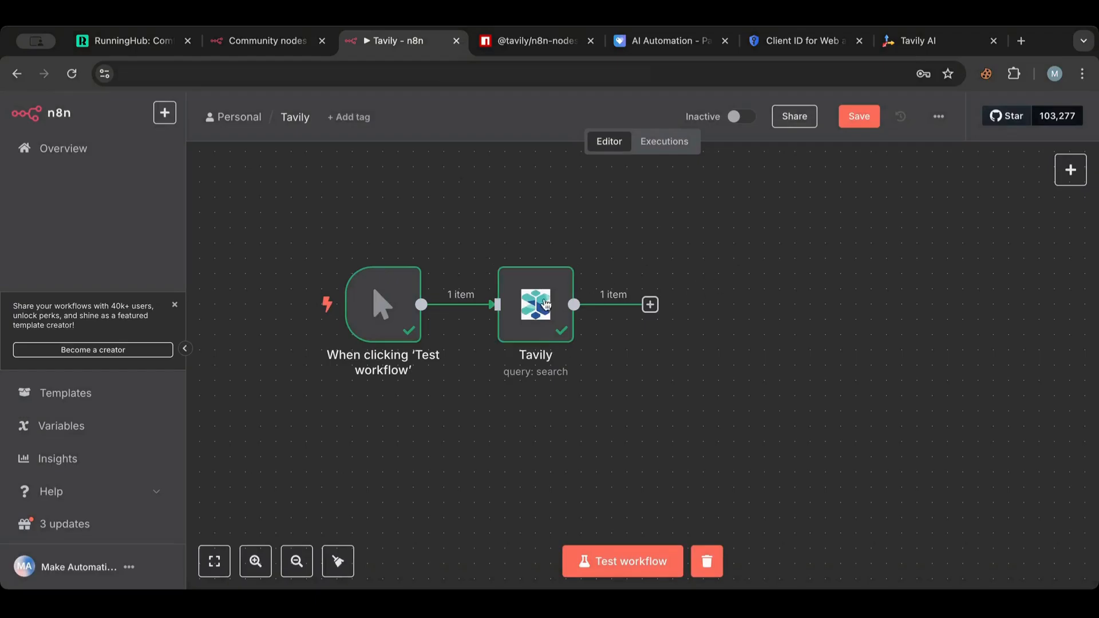
{"action": "left_click_drag", "start_coordinate": [525, 303], "coordinate": [616, 305]}
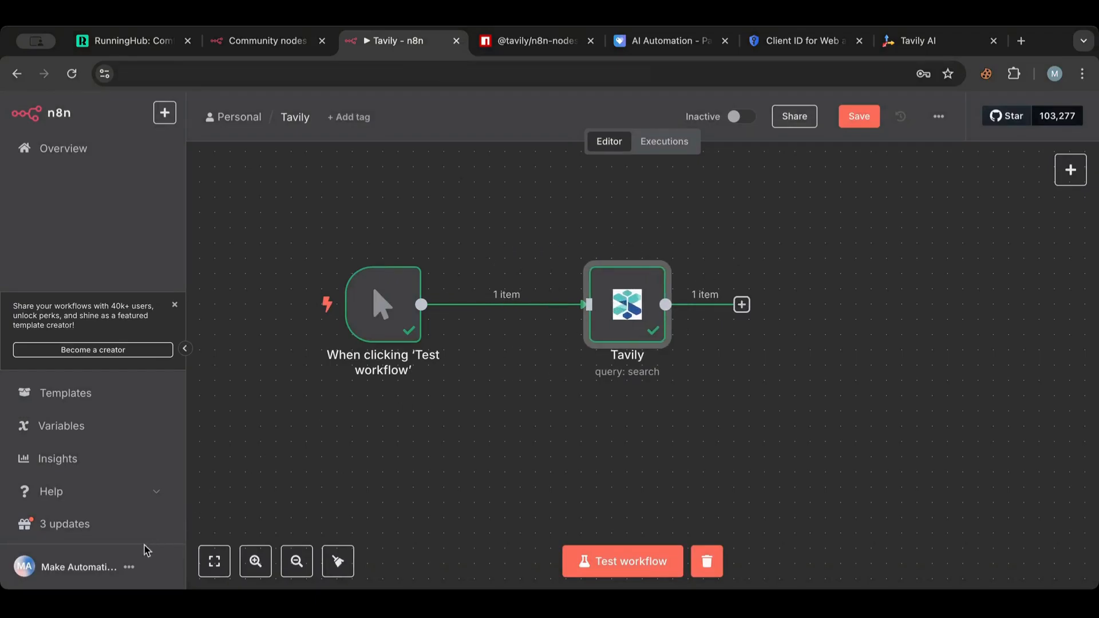
{"action": "left_click", "coordinate": [287, 41]}
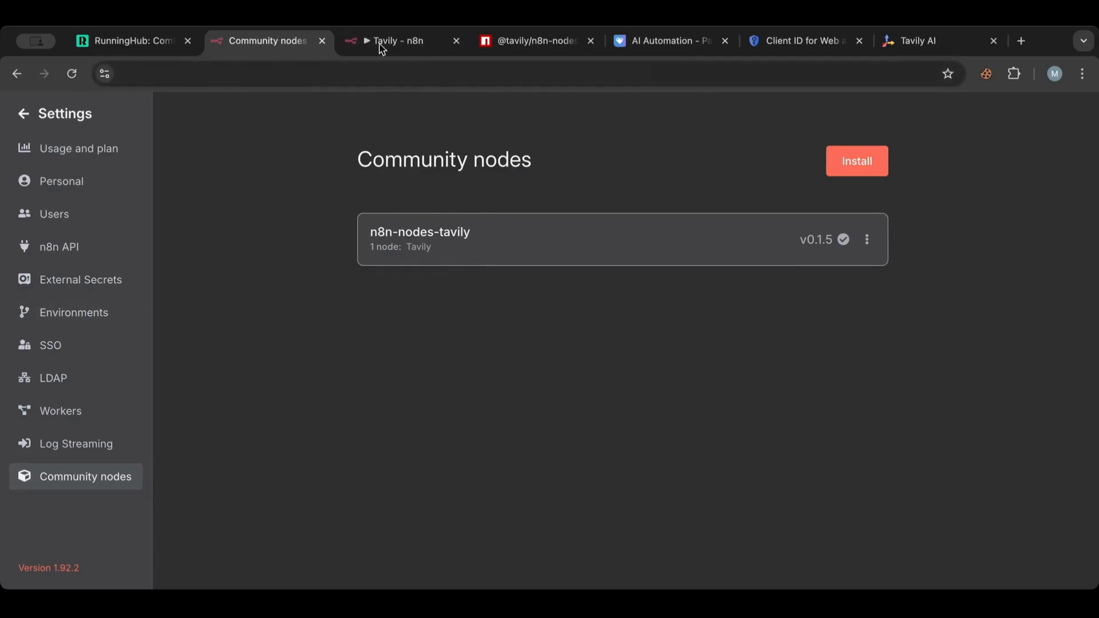
{"action": "left_click", "coordinate": [397, 39]}
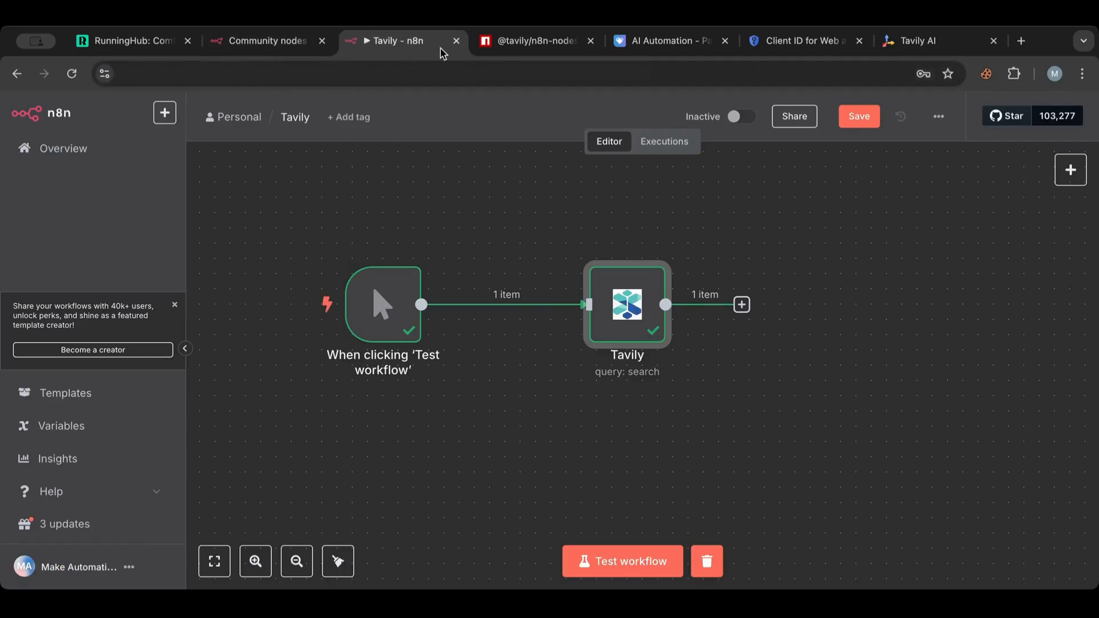
{"action": "left_click", "coordinate": [505, 45]}
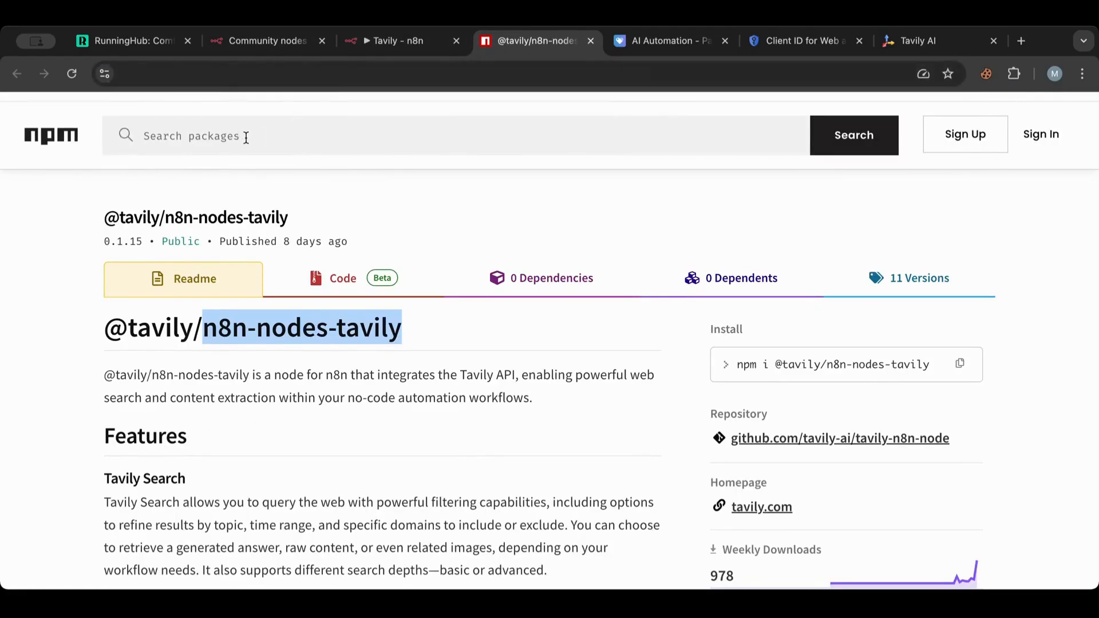
{"action": "left_click", "coordinate": [416, 33]}
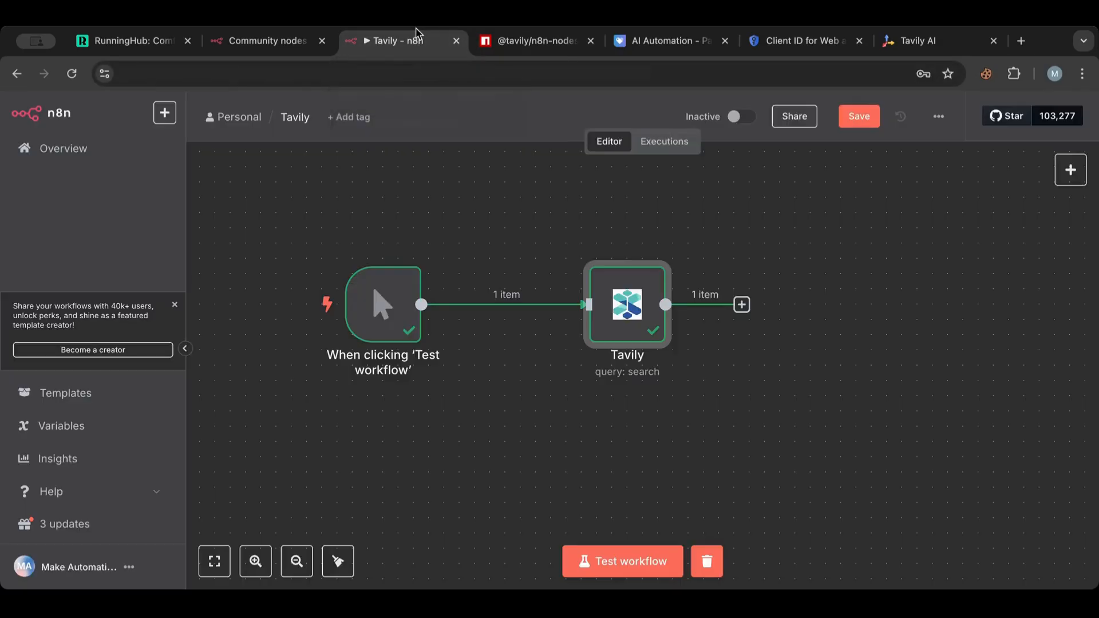